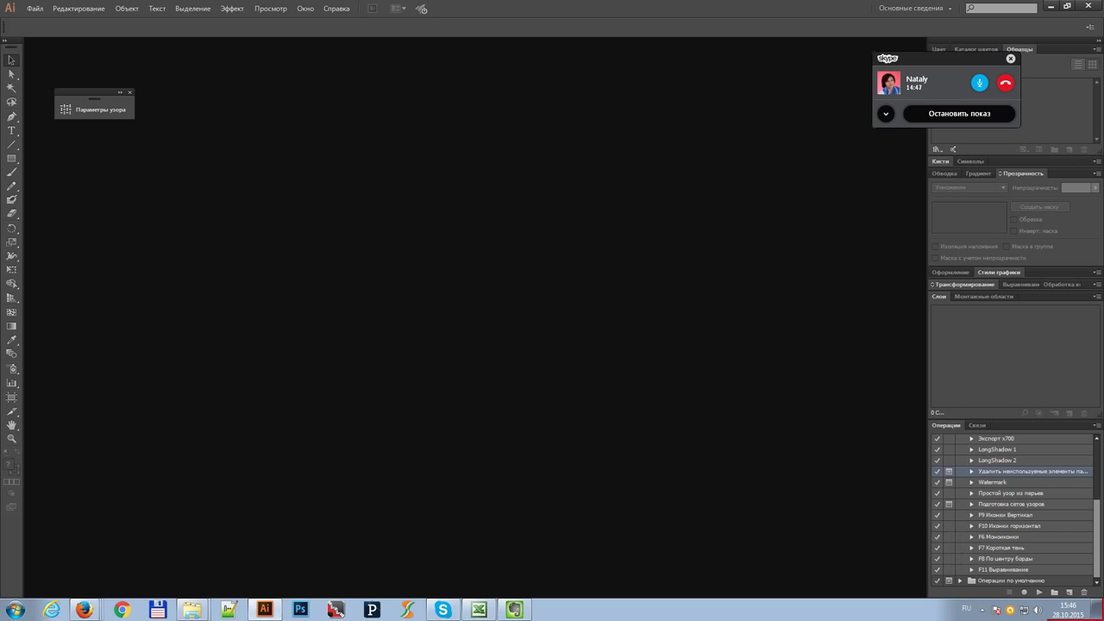
- Create a new portrait A4 print document in millimetres and set the stroke to none, keeping a white fill
{"action": "key", "text": "ctrl+n"}
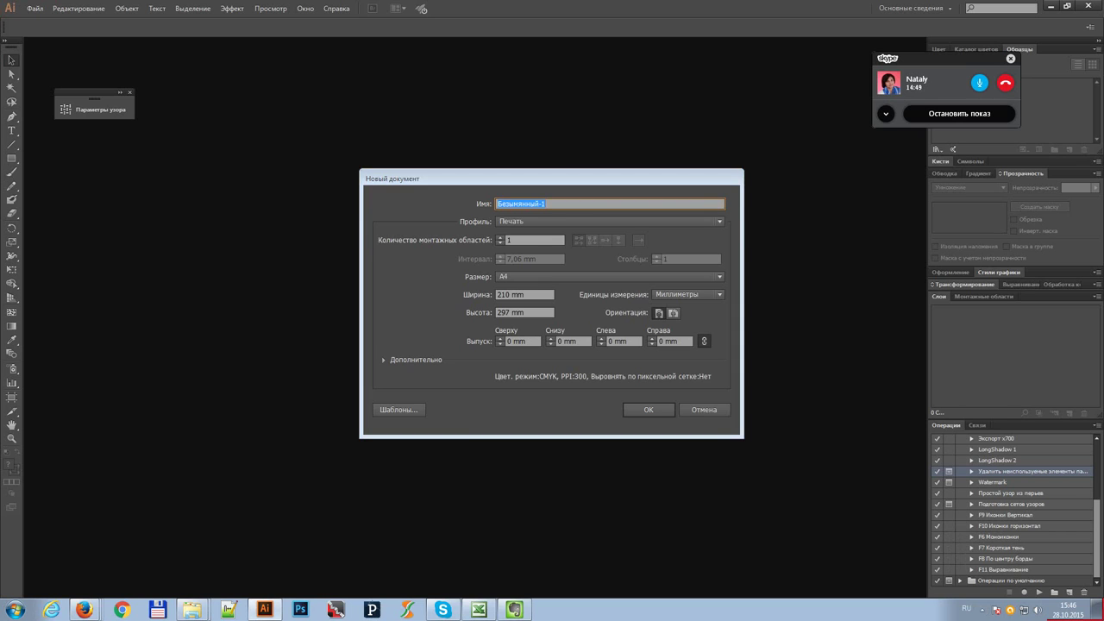
{"action": "key", "text": "Return"}
{"action": "key", "text": "alt+shift"}
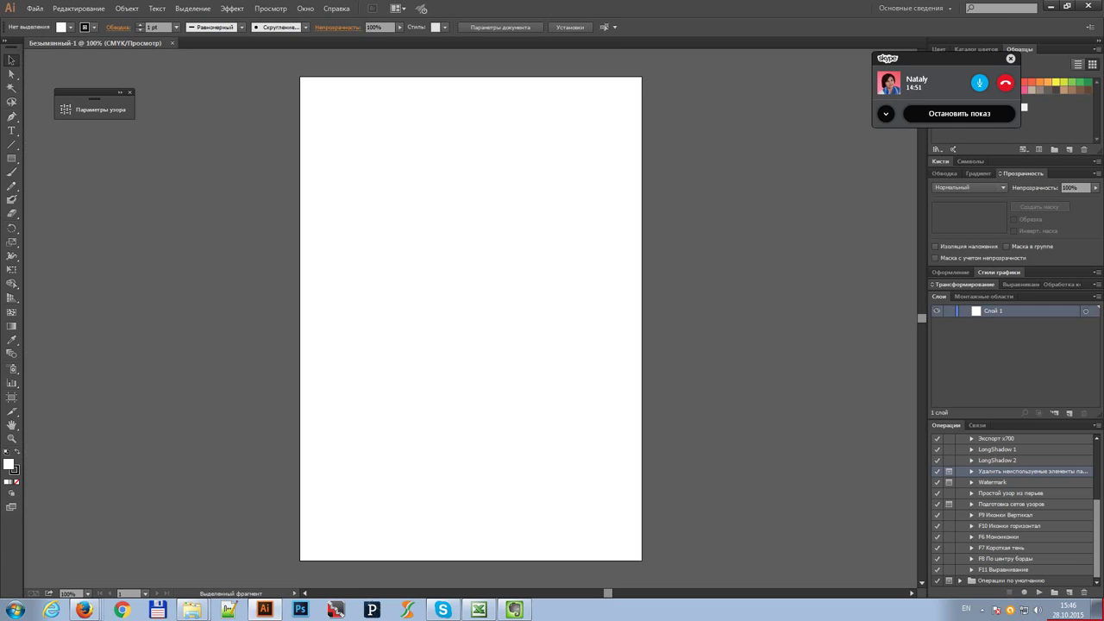
{"action": "key", "text": "x"}
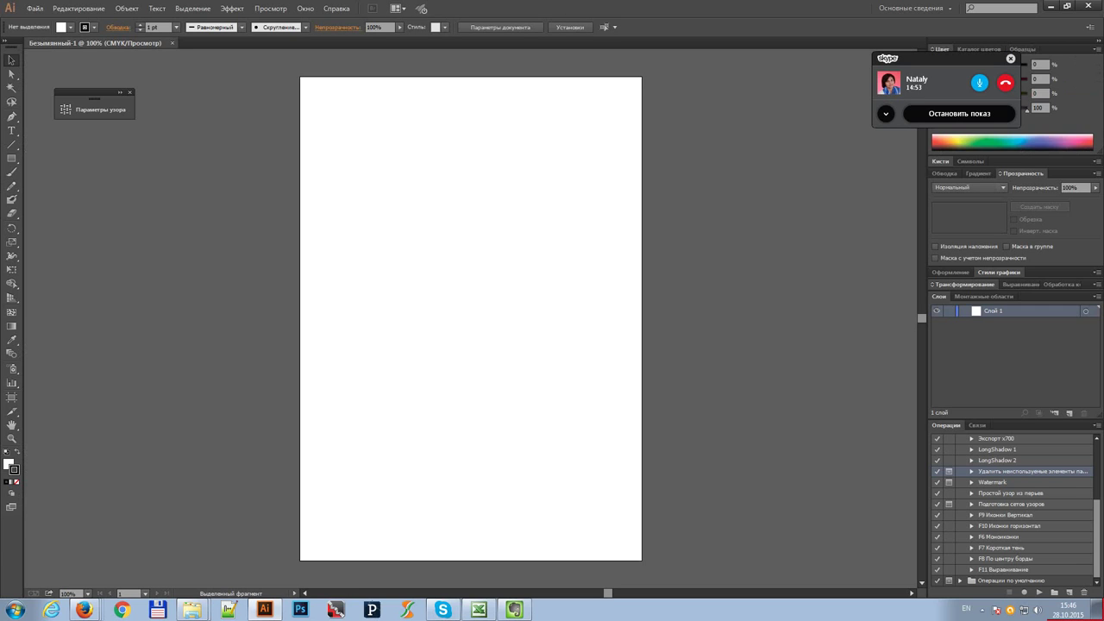
{"action": "key", "text": "slash"}
{"action": "key", "text": "x"}
{"action": "left_click_drag", "start_coordinate": [946, 57], "coordinate": [827, 65]}
{"action": "key", "text": "alt+shift"}
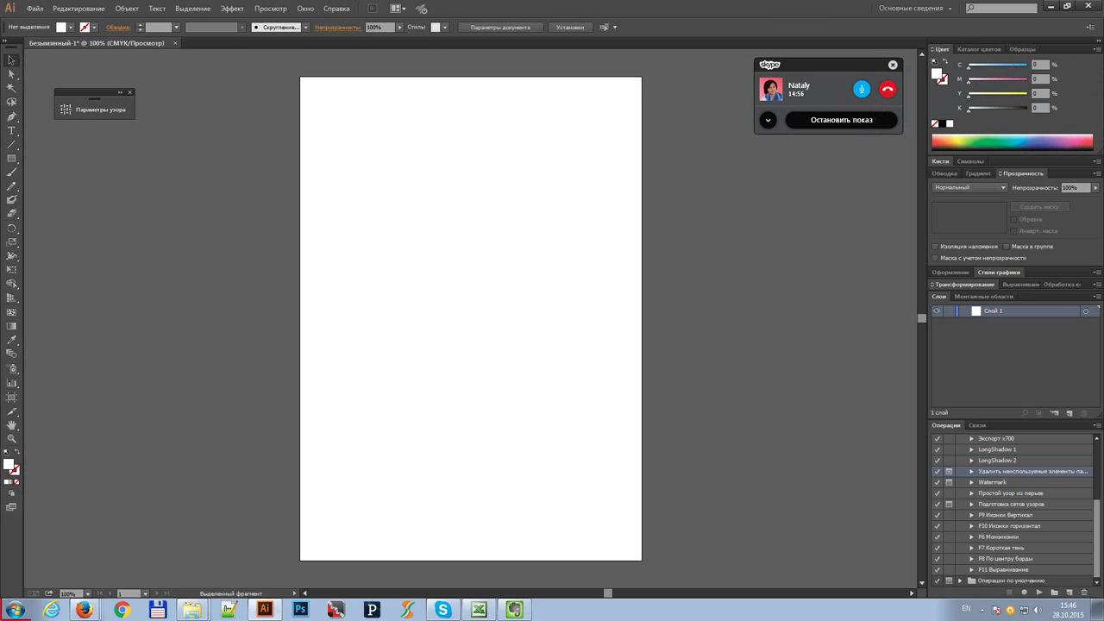
- Draw a circle about 85 mm across in the upper half of the page and fill it with light blue
{"action": "left_click", "coordinate": [1022, 49]}
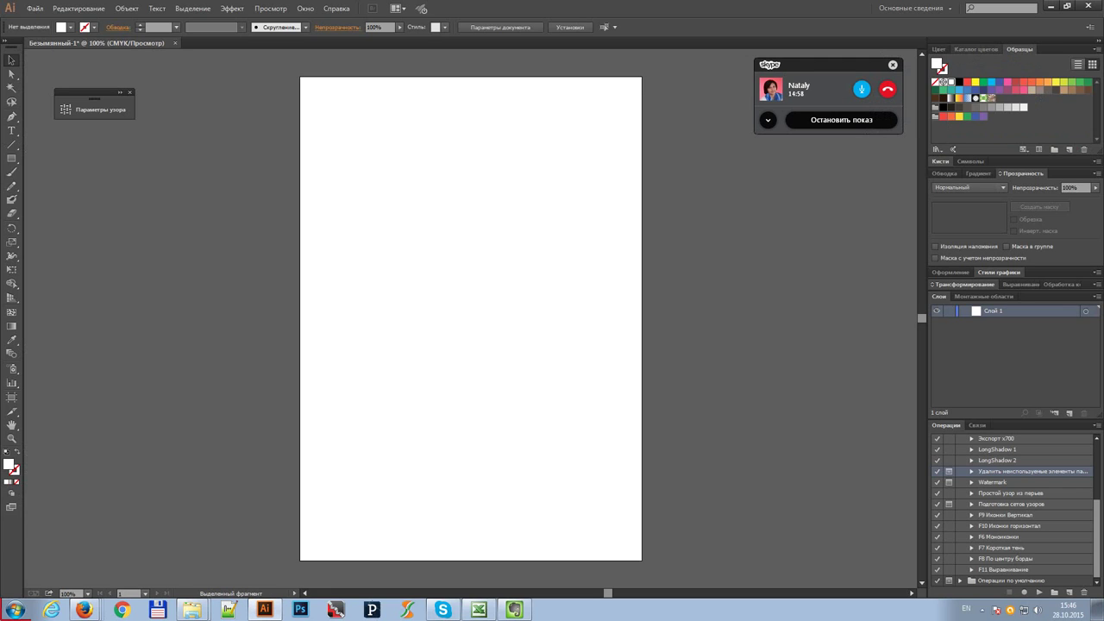
{"action": "left_click", "coordinate": [983, 82]}
{"action": "key", "text": "l"}
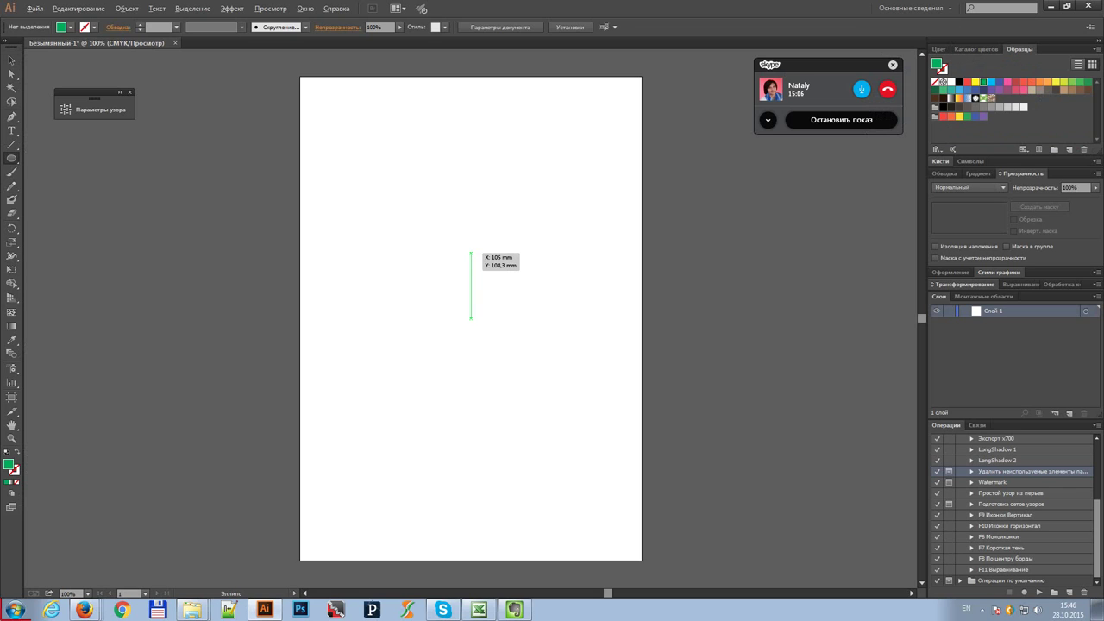
{"action": "left_click_drag", "start_coordinate": [470, 253], "coordinate": [497, 317]}
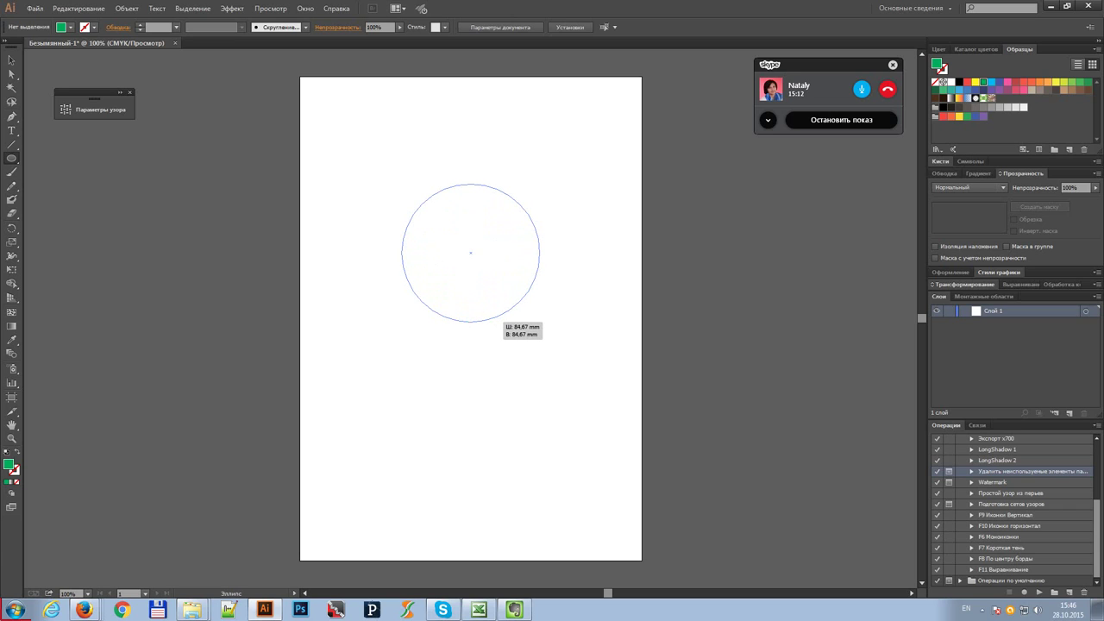
{"action": "left_click_drag", "start_coordinate": [496, 317], "coordinate": [497, 318]}
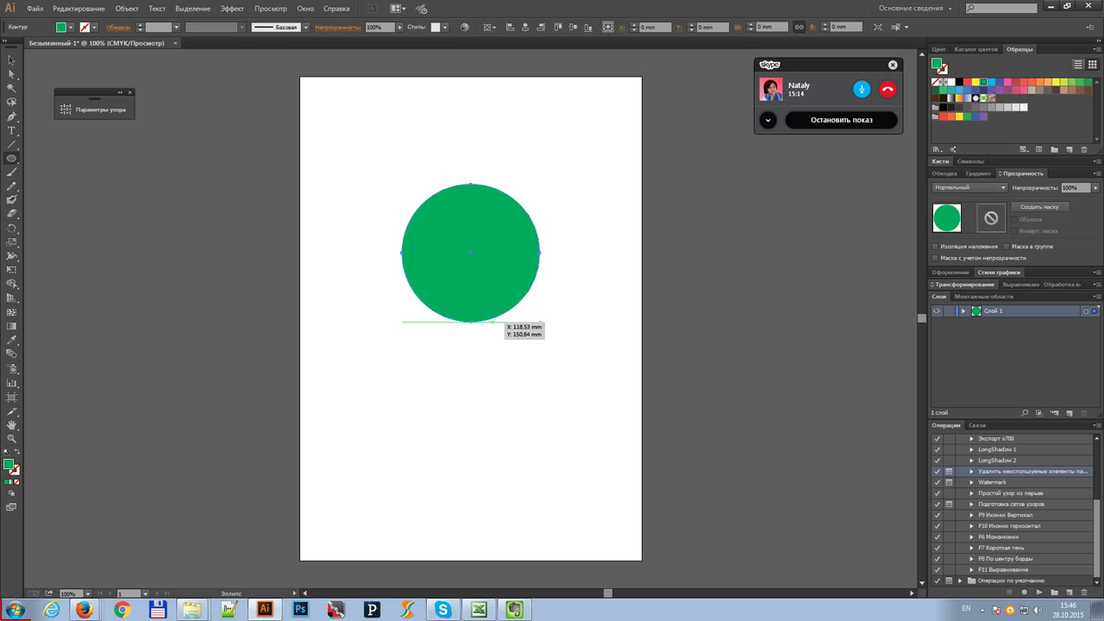
{"action": "key", "text": "ctrl+plus"}
{"action": "key", "text": "ctrl+plus"}
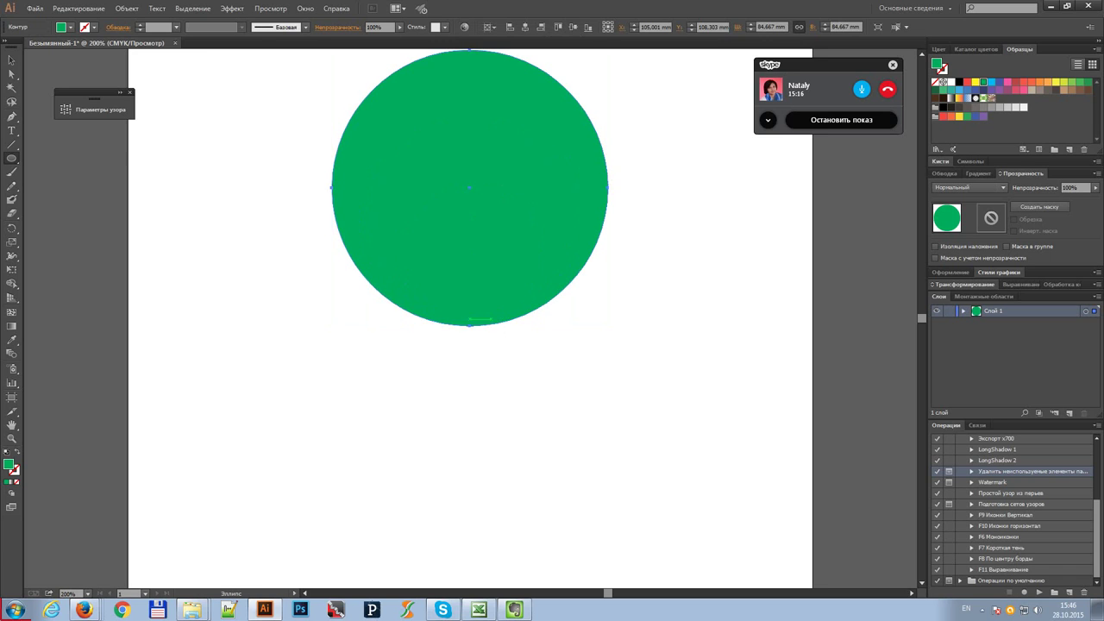
{"action": "left_click_drag", "start_coordinate": [494, 317], "coordinate": [469, 417]}
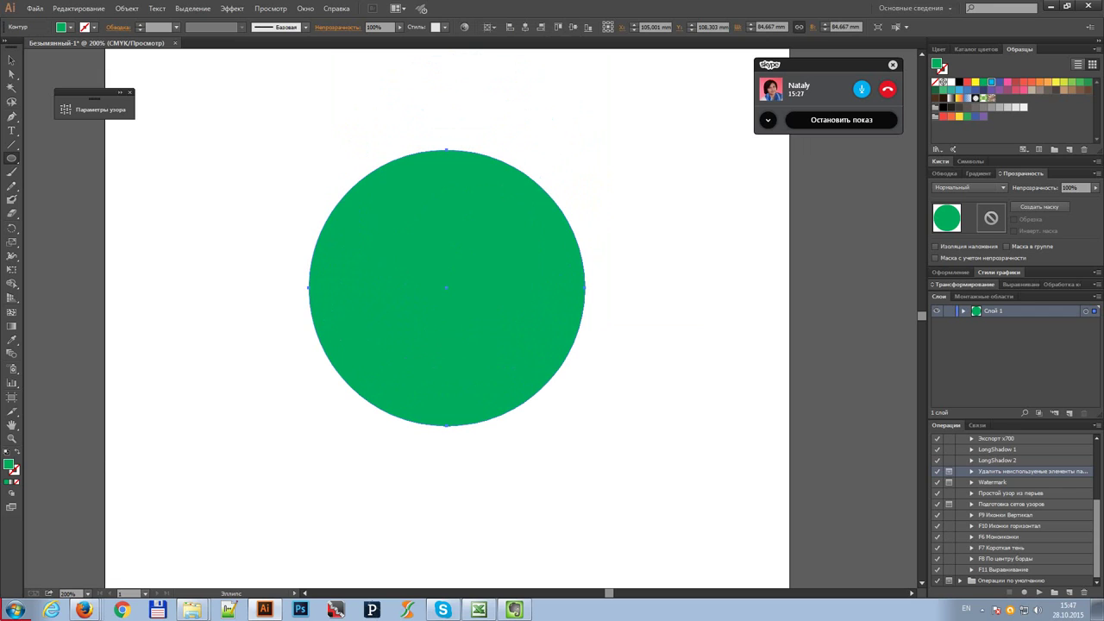
{"action": "left_click", "coordinate": [990, 82]}
{"action": "key", "text": "ctrl+shift+a"}
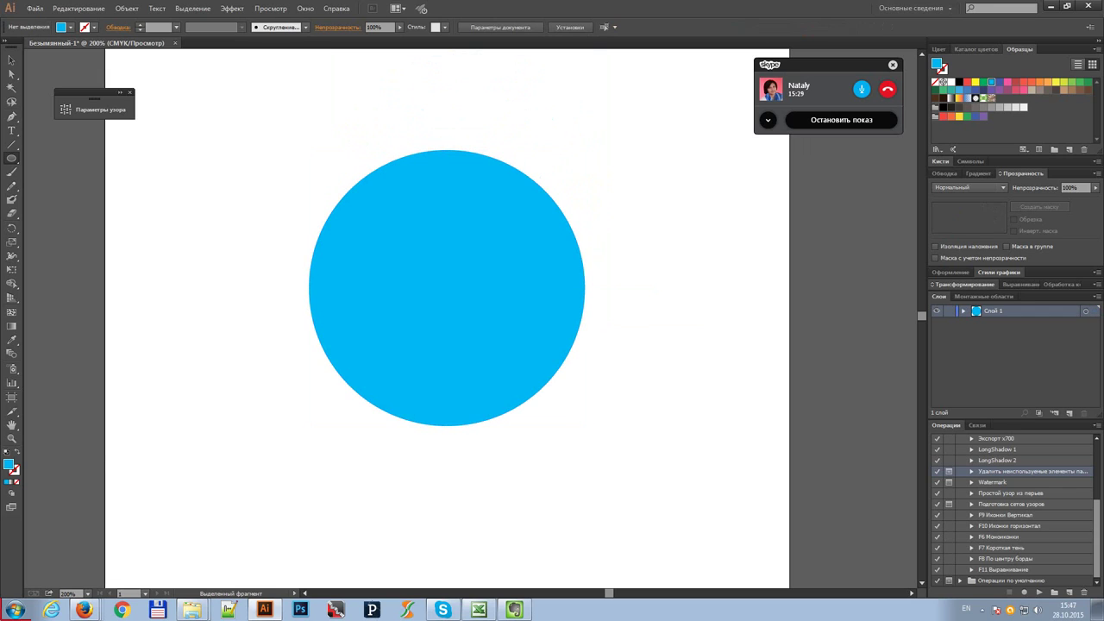
- Draw an upright green ellipse about 22 × 44 mm overlapping the circle's lower edge
{"action": "left_click", "coordinate": [976, 82]}
{"action": "left_click", "coordinate": [983, 82]}
{"action": "left_click_drag", "start_coordinate": [424, 313], "coordinate": [496, 457]}
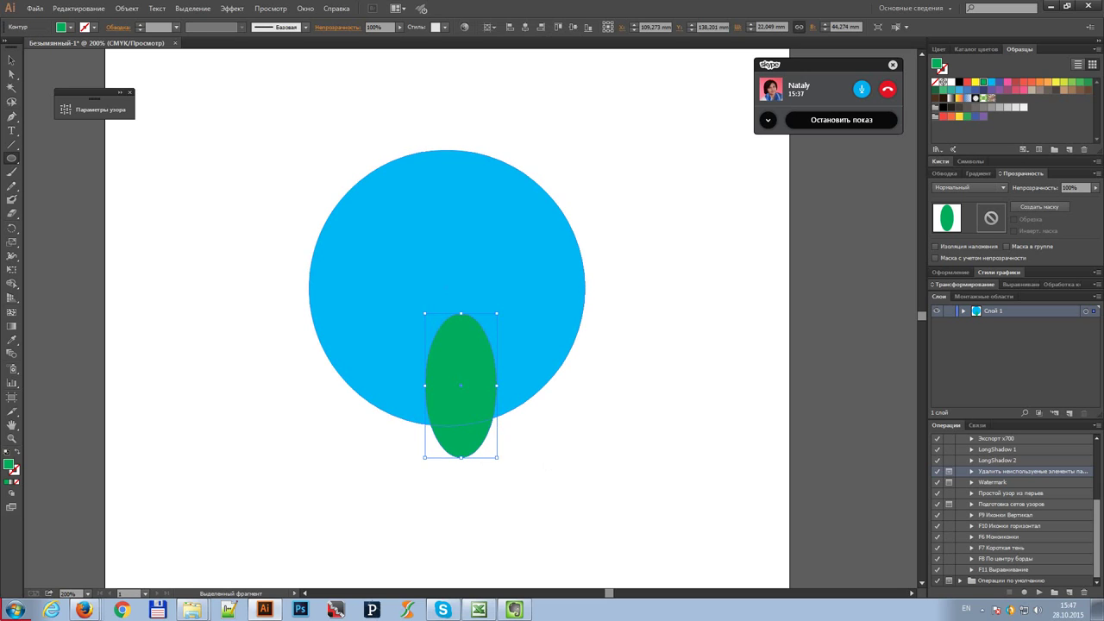
- Centre the green ellipse horizontally on the blue circle, using the circle as the key object for alignment
{"action": "left_click", "coordinate": [446, 288], "text": "ctrl"}
{"action": "key", "text": "ctrl+a"}
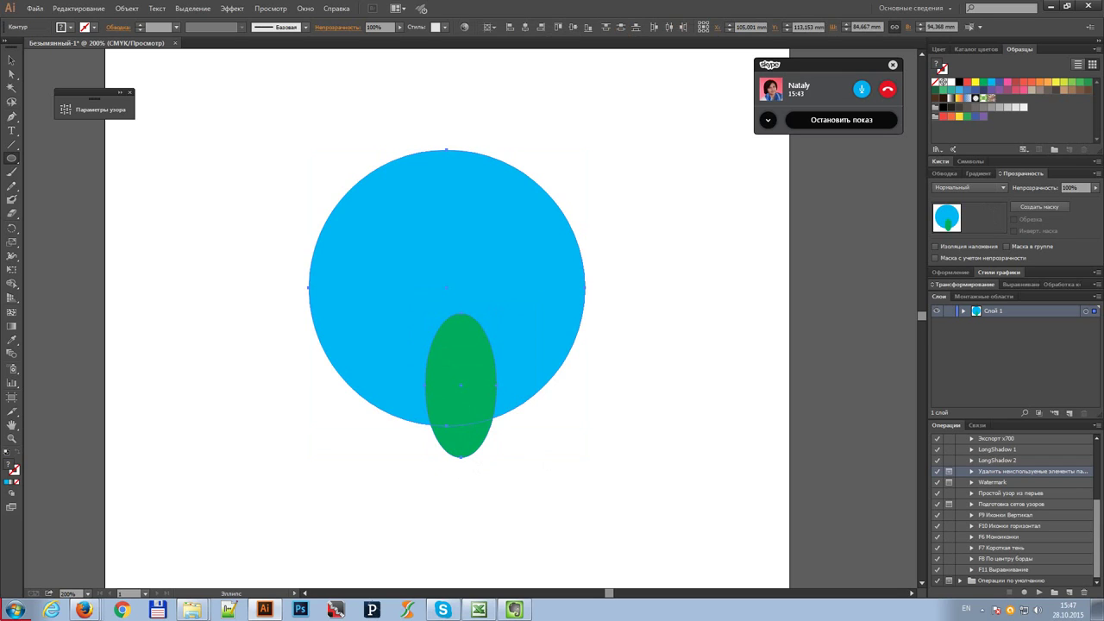
{"action": "left_click", "coordinate": [1019, 284]}
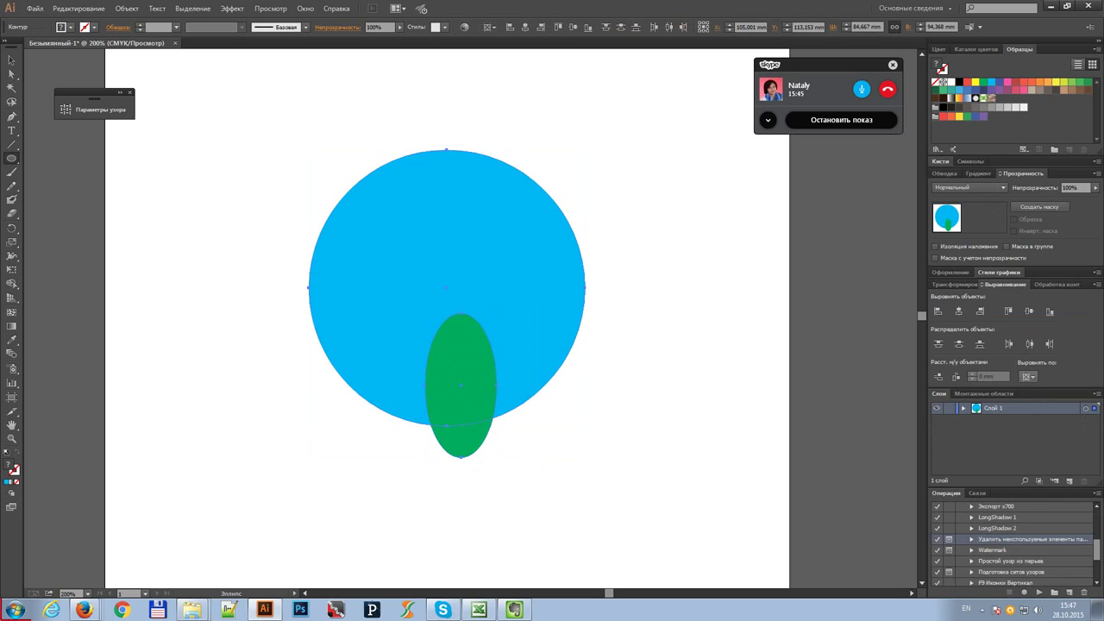
{"action": "left_click", "coordinate": [1028, 376]}
{"action": "left_click", "coordinate": [977, 402]}
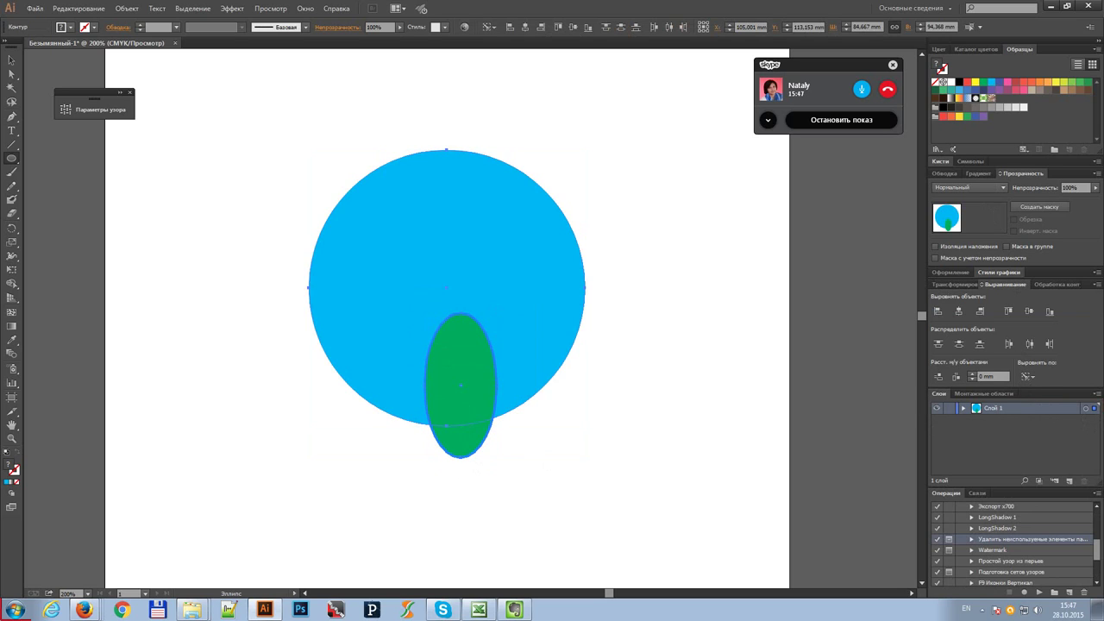
{"action": "key", "text": "ctrl"}
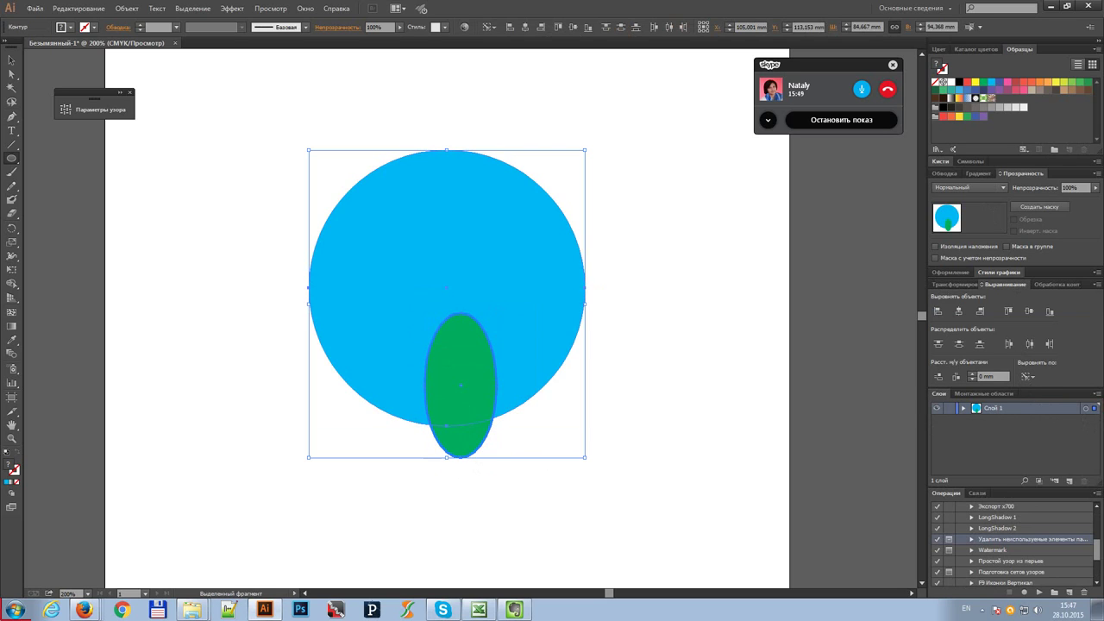
{"action": "key", "text": "v"}
{"action": "left_click", "coordinate": [446, 242]}
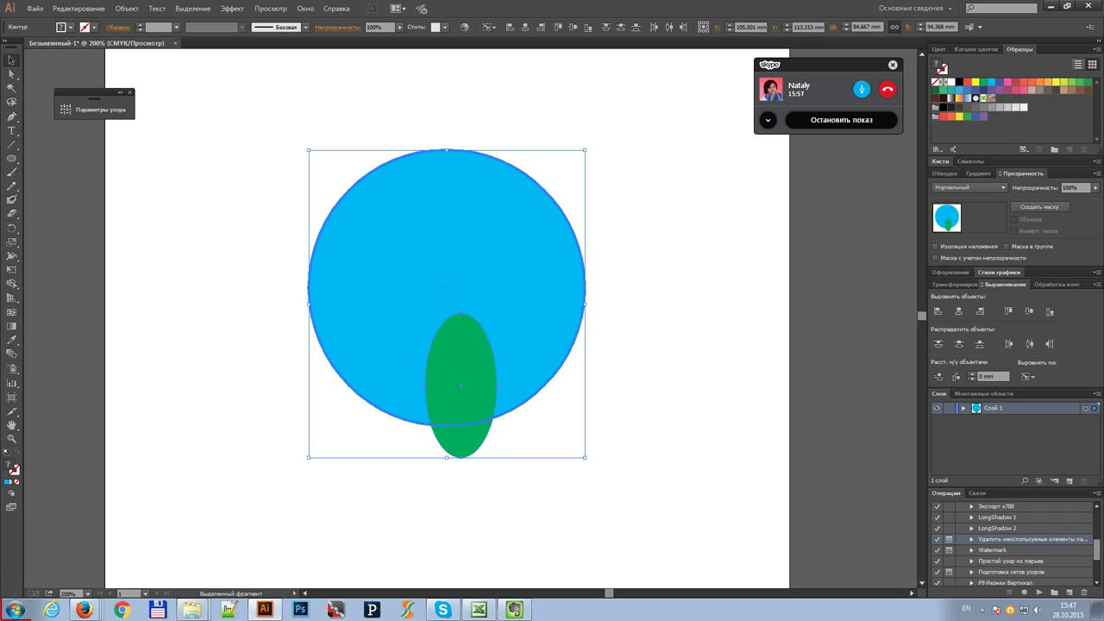
{"action": "left_click", "coordinate": [957, 310]}
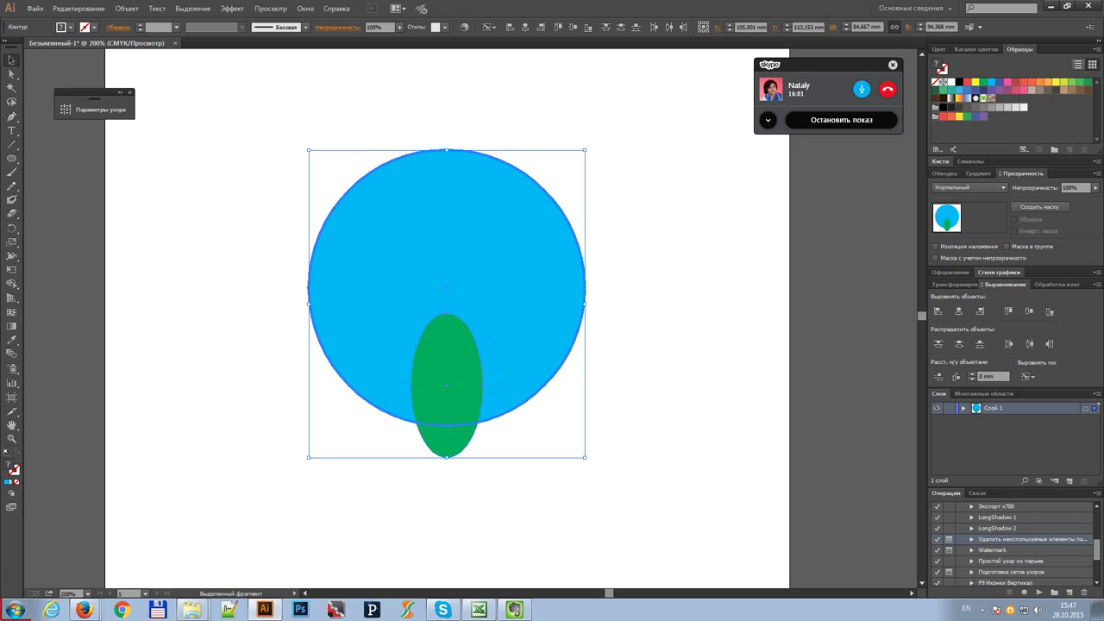
{"action": "key", "text": "ctrl+shift+a"}
- Move the green ellipse slightly up and place a copy of it to its right, a little higher
{"action": "mouse_move", "coordinate": [446, 412]}
{"action": "left_mouse_down"}
{"action": "mouse_move", "coordinate": [448, 373]}
{"action": "mouse_move", "coordinate": [446, 416]}
{"action": "left_mouse_up"}
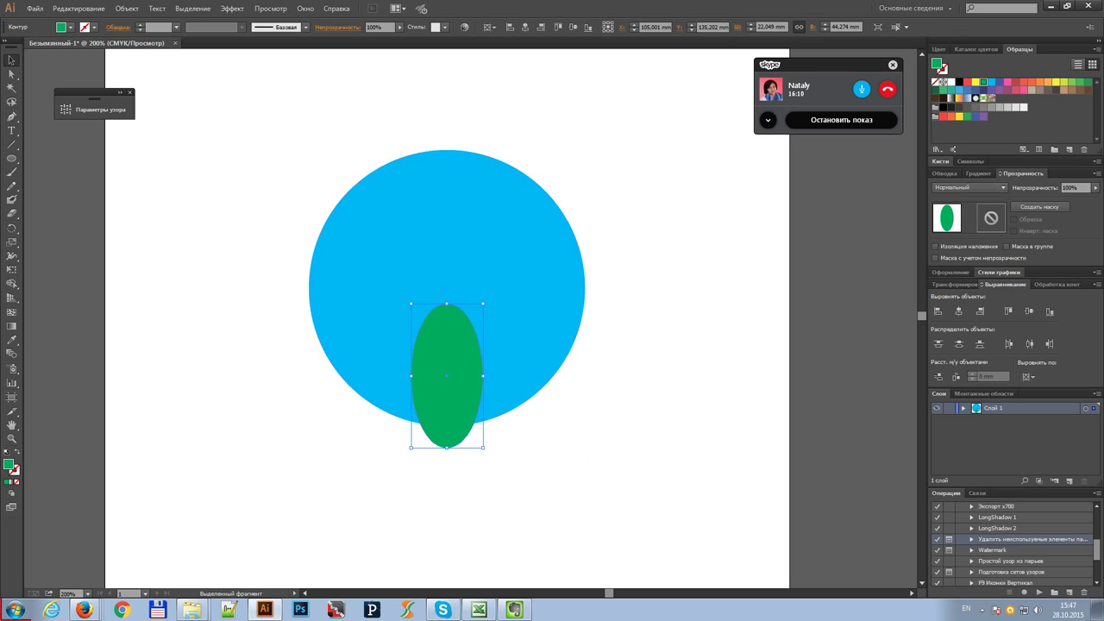
{"action": "left_click_drag", "start_coordinate": [447, 376], "coordinate": [528, 376]}
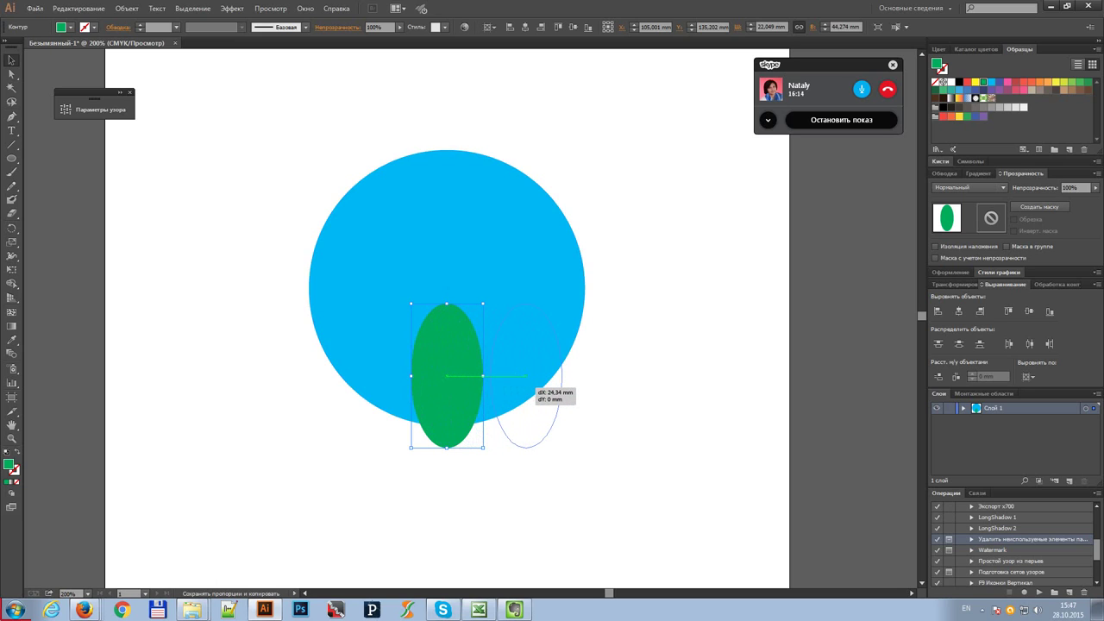
{"action": "left_click_drag", "start_coordinate": [527, 376], "coordinate": [526, 341]}
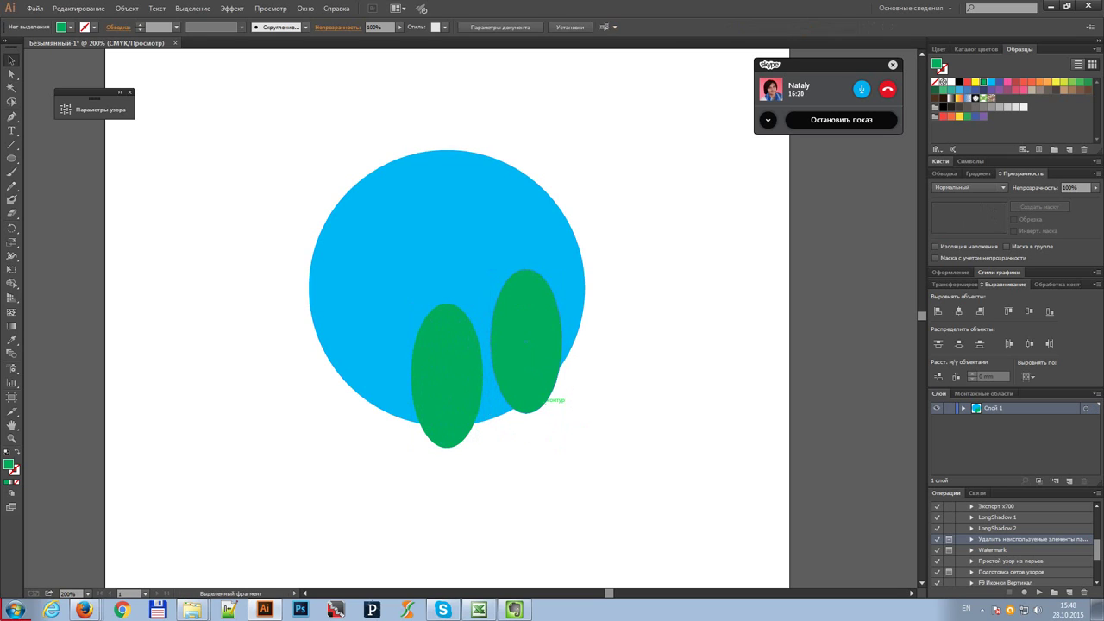
- Tilt the right ellipse clockwise and narrow both ellipses, the middle one to about 13.7 mm wide
{"action": "left_click_drag", "start_coordinate": [566, 418], "coordinate": [538, 428]}
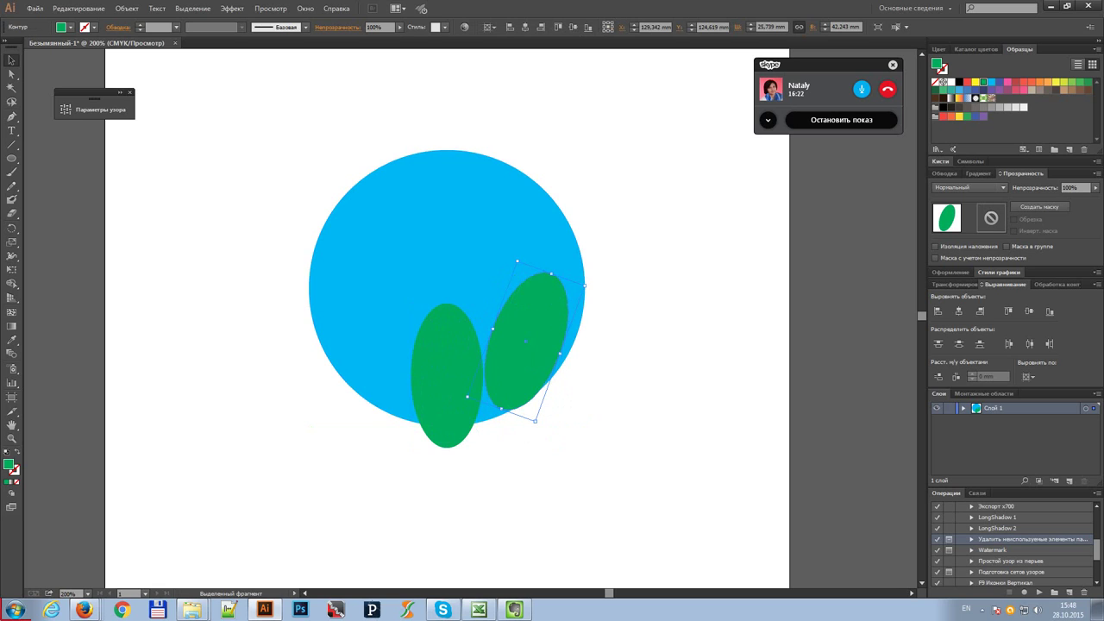
{"action": "left_click_drag", "start_coordinate": [560, 353], "coordinate": [469, 376]}
{"action": "left_click", "coordinate": [447, 376]}
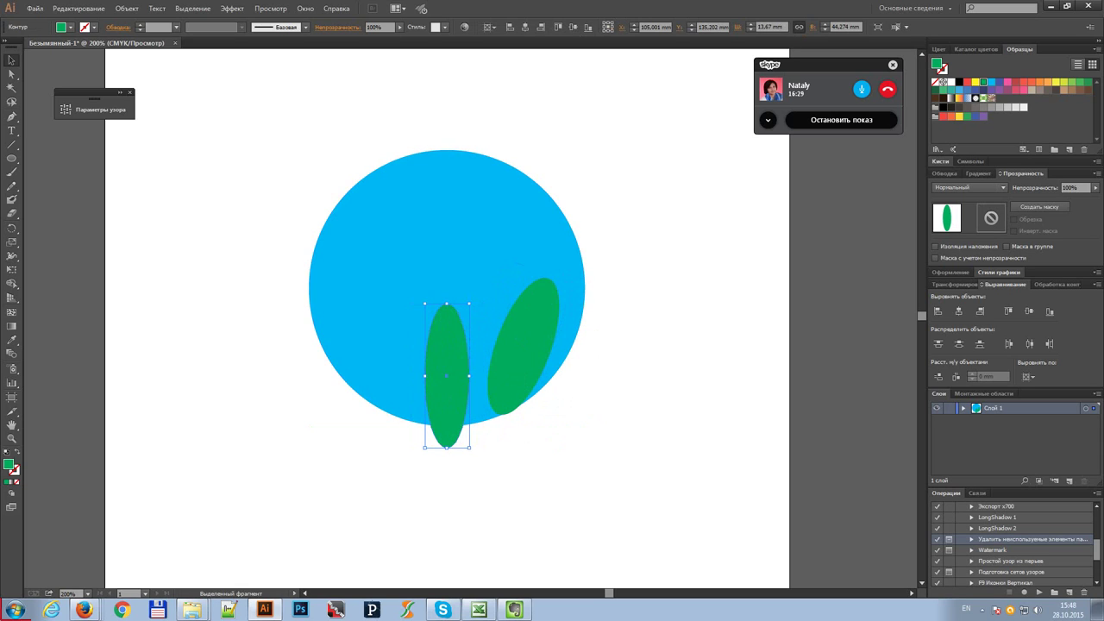
- Reshape the right ellipse by its anchor points so it stands steeper with a narrower lower end
{"action": "left_click", "coordinate": [507, 403]}
{"action": "key", "text": "a"}
{"action": "left_click_drag", "start_coordinate": [498, 413], "coordinate": [537, 415]}
{"action": "left_click_drag", "start_coordinate": [498, 336], "coordinate": [511, 336]}
{"action": "left_click_drag", "start_coordinate": [526, 299], "coordinate": [515, 297]}
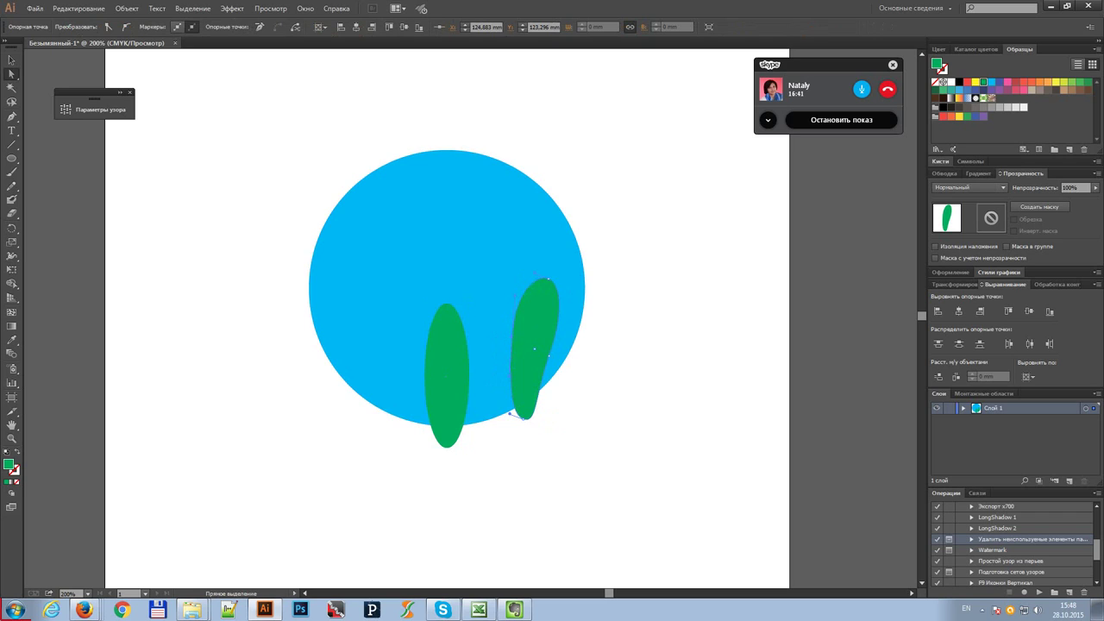
- Draw a third green ellipse over the circle's left side, tilt it counterclockwise and shift it to the circle's edge
{"action": "key", "text": "l"}
{"action": "left_click_drag", "start_coordinate": [334, 287], "coordinate": [385, 421]}
{"action": "key", "text": "v"}
{"action": "left_click_drag", "start_coordinate": [389, 284], "coordinate": [368, 272]}
{"action": "left_click_drag", "start_coordinate": [357, 315], "coordinate": [353, 290]}
{"action": "key", "text": "ctrl+shift+a"}
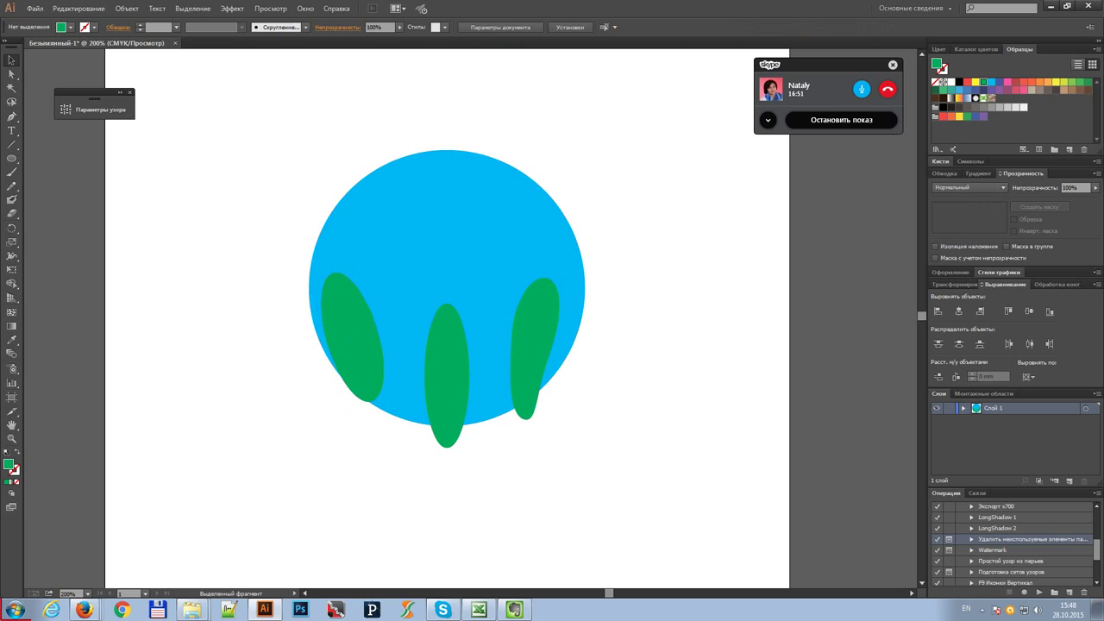
- Draw a green rectangle about 91 × 38 mm across the lower part of the circle and ellipses
{"action": "key", "text": "l"}
{"action": "key", "text": "m"}
{"action": "left_click_drag", "start_coordinate": [301, 348], "coordinate": [597, 472]}
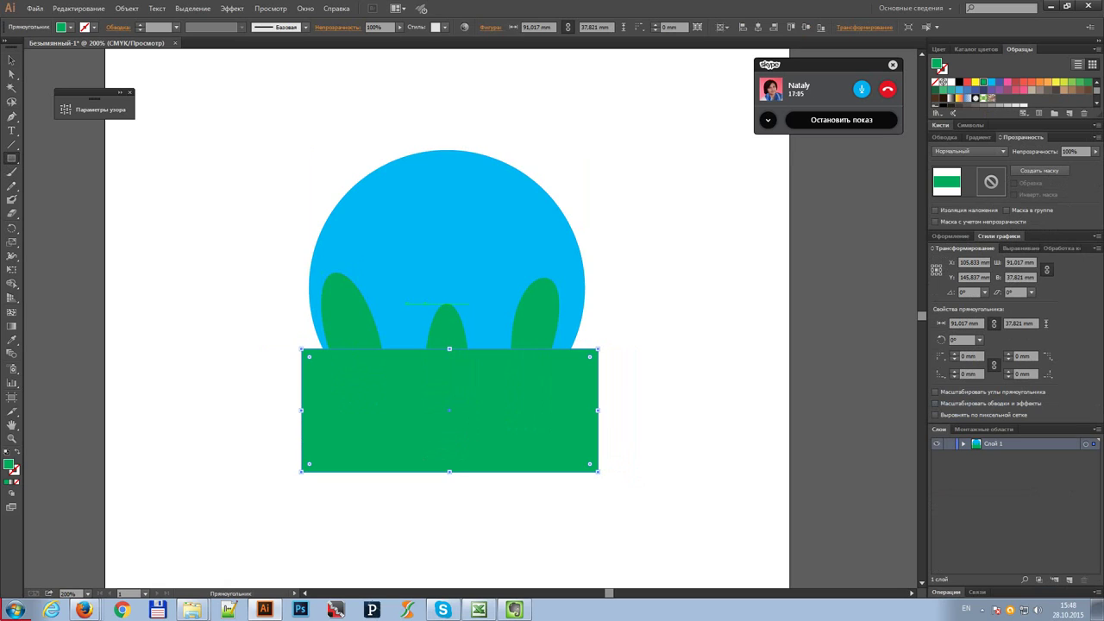
- Turn the left ellipse nearly upright at the circle's edge and shift the middle ellipse slightly to the left
{"action": "key", "text": "v"}
{"action": "left_click_drag", "start_coordinate": [358, 313], "coordinate": [355, 318]}
{"action": "left_click_drag", "start_coordinate": [400, 394], "coordinate": [387, 405]}
{"action": "left_click_drag", "start_coordinate": [344, 301], "coordinate": [341, 307]}
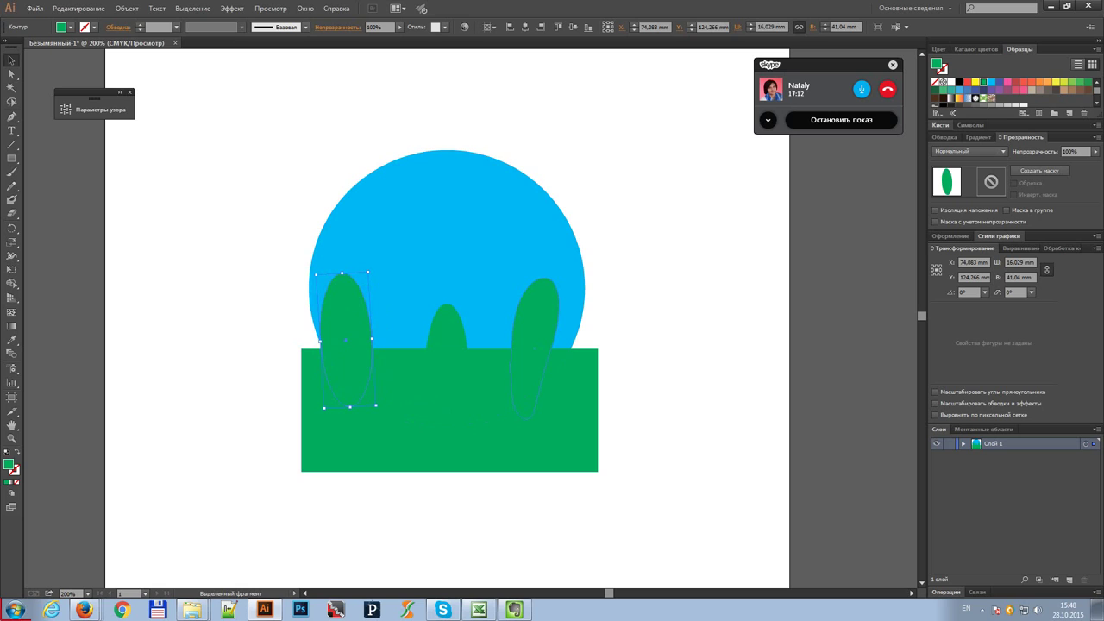
{"action": "left_click", "coordinate": [454, 321]}
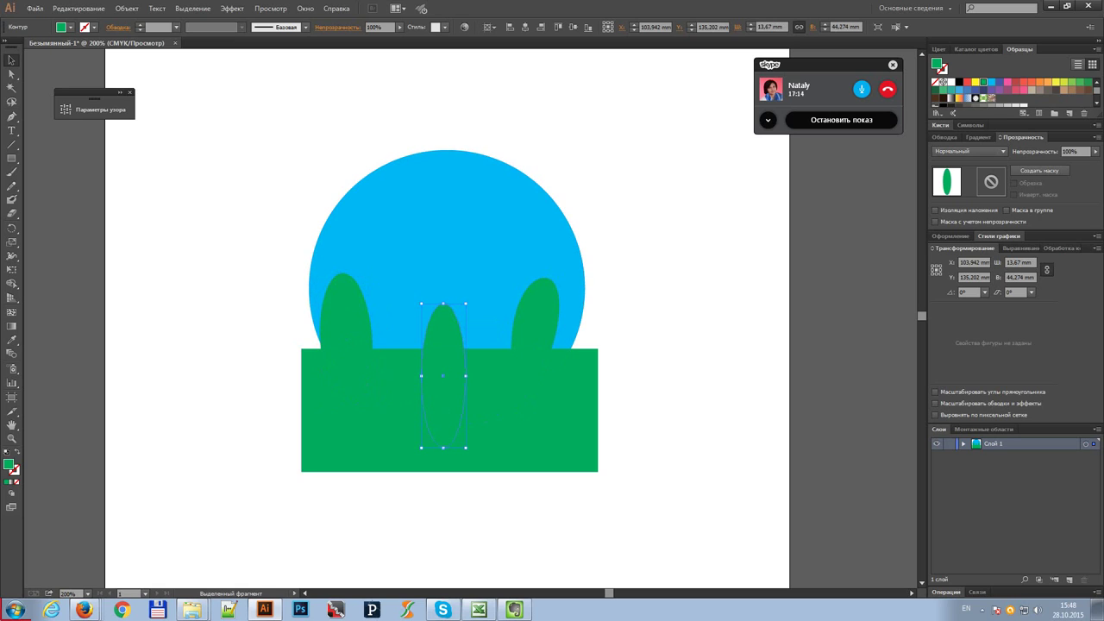
- Move the right ellipse slightly up and outward, and widen it to about 16.8 mm
{"action": "mouse_move", "coordinate": [533, 299]}
{"action": "left_mouse_down"}
{"action": "mouse_move", "coordinate": [530, 289]}
{"action": "mouse_move", "coordinate": [543, 293]}
{"action": "left_mouse_up"}
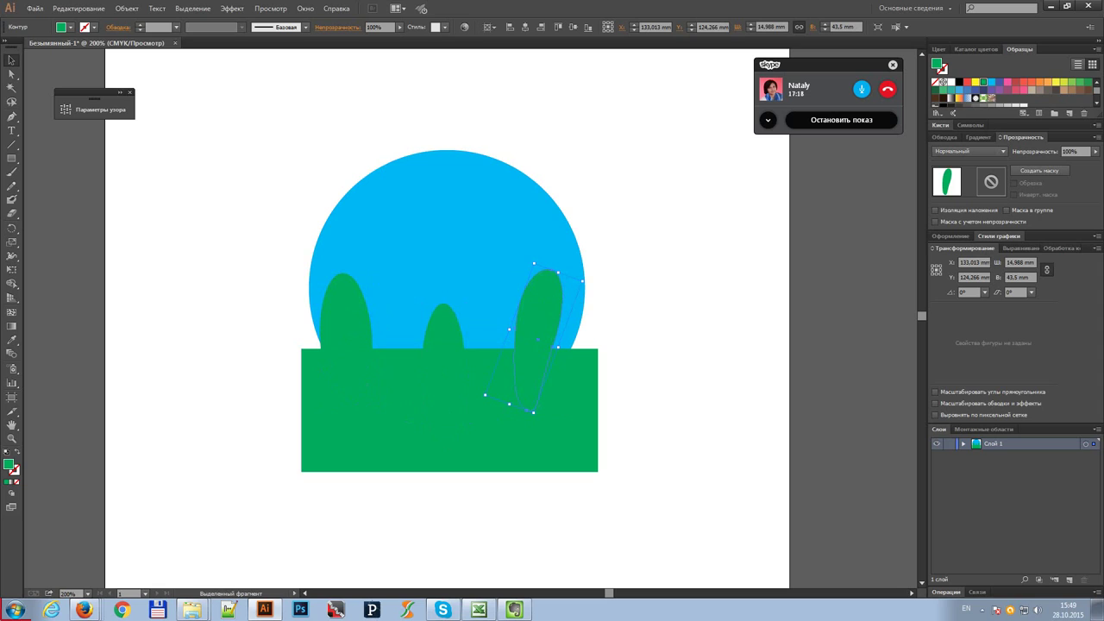
{"action": "left_click_drag", "start_coordinate": [508, 329], "coordinate": [501, 326]}
{"action": "left_click_drag", "start_coordinate": [559, 347], "coordinate": [561, 348]}
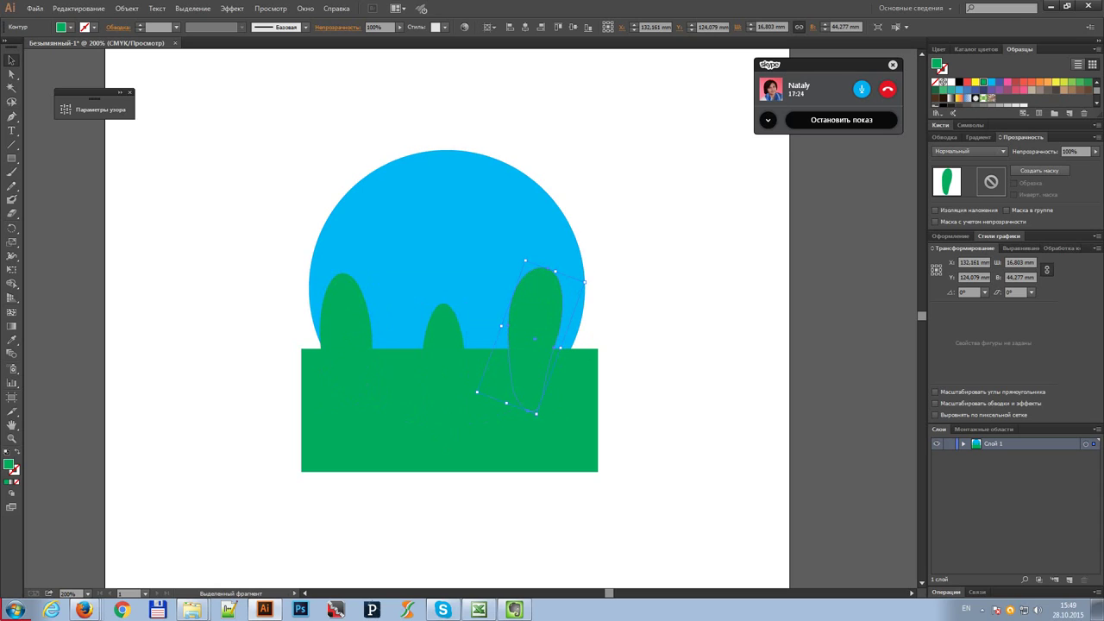
- Select all shapes and remove the rectangle and ellipse pieces lying outside the circle with the Shape Builder
{"action": "key", "text": "shift+m"}
{"action": "key", "text": "ctrl+shift+a"}
{"action": "left_click_drag", "start_coordinate": [273, 136], "coordinate": [651, 510]}
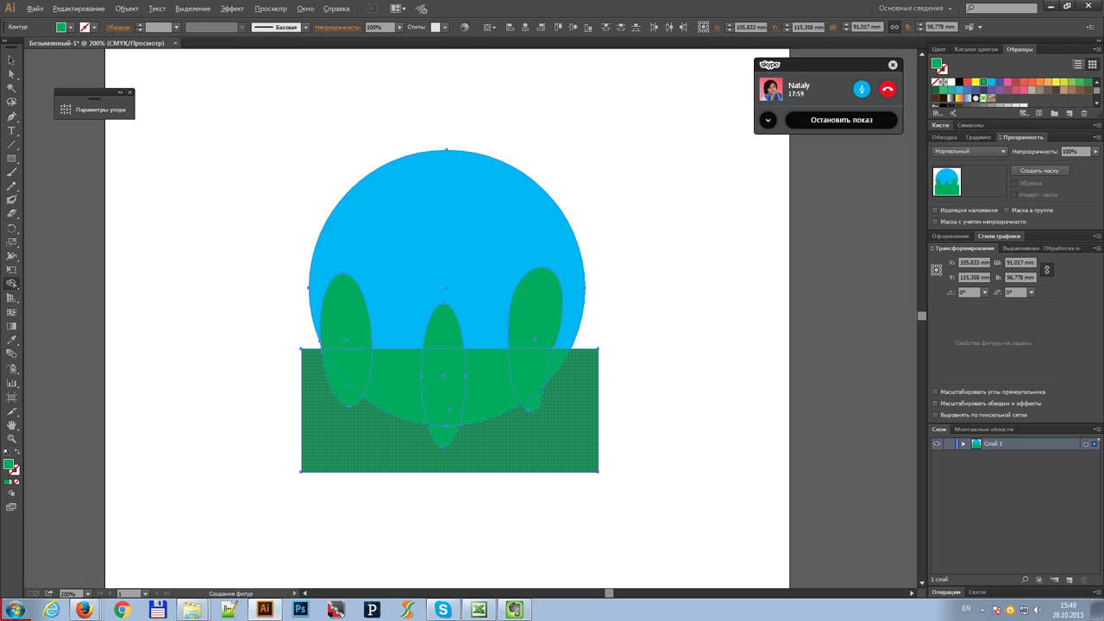
{"action": "left_click", "coordinate": [405, 448], "text": "alt"}
{"action": "left_click", "coordinate": [444, 436], "text": "alt"}
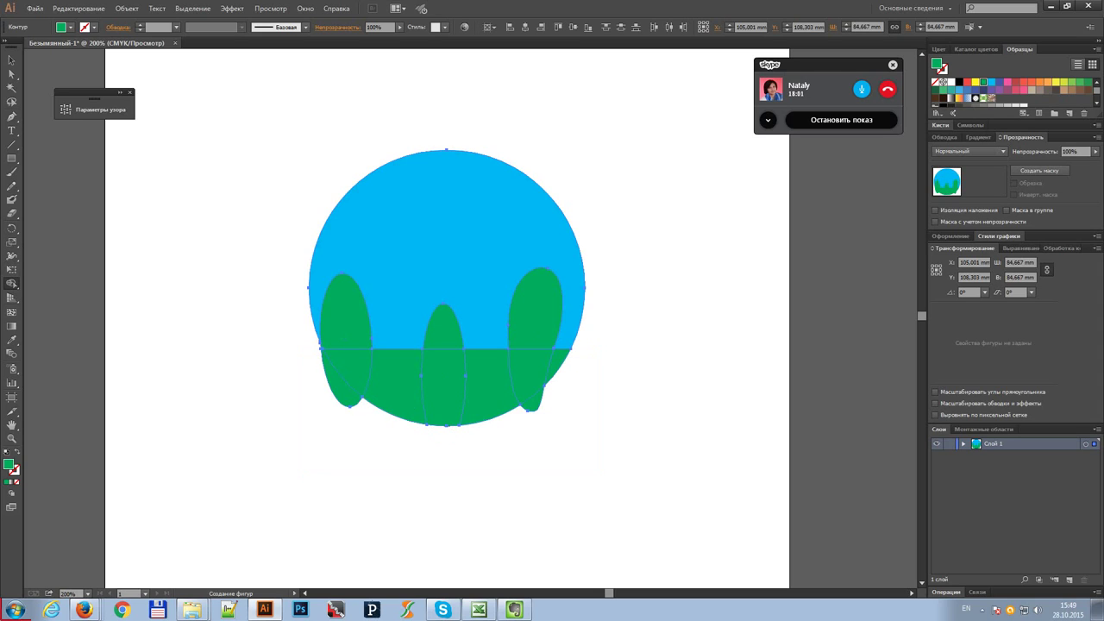
{"action": "left_click", "coordinate": [343, 390], "text": "alt"}
{"action": "left_click", "coordinate": [532, 403], "text": "alt"}
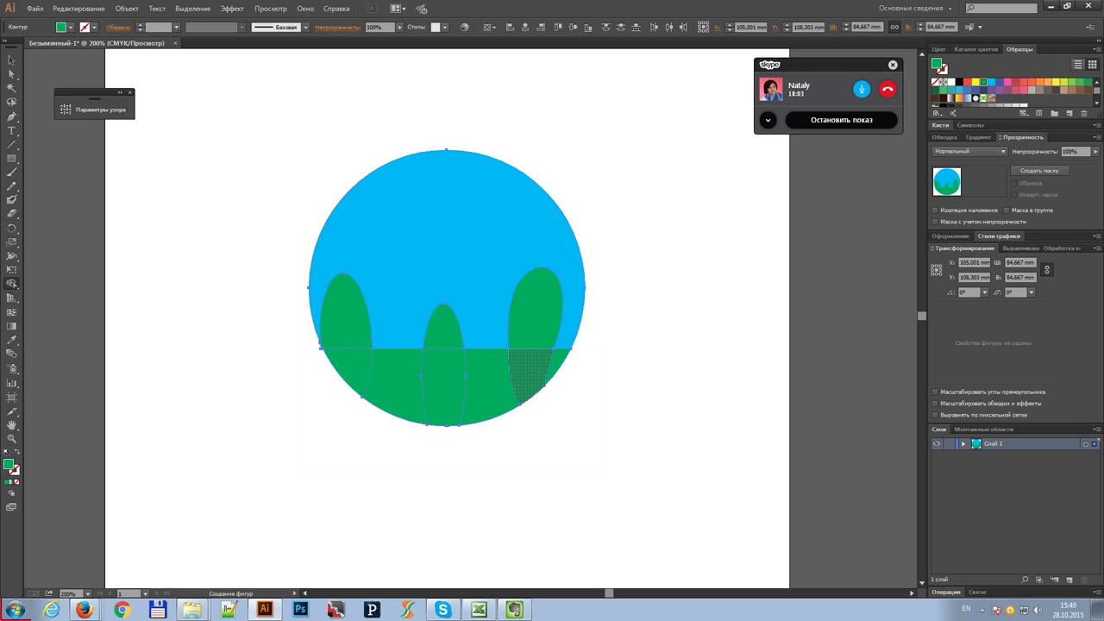
- Remove the remaining green pieces of the circle's lower segment so the blue shape ends in a flat base
{"action": "left_click", "coordinate": [529, 376], "text": "alt"}
{"action": "left_click", "coordinate": [557, 364], "text": "alt"}
{"action": "left_click", "coordinate": [443, 386], "text": "alt"}
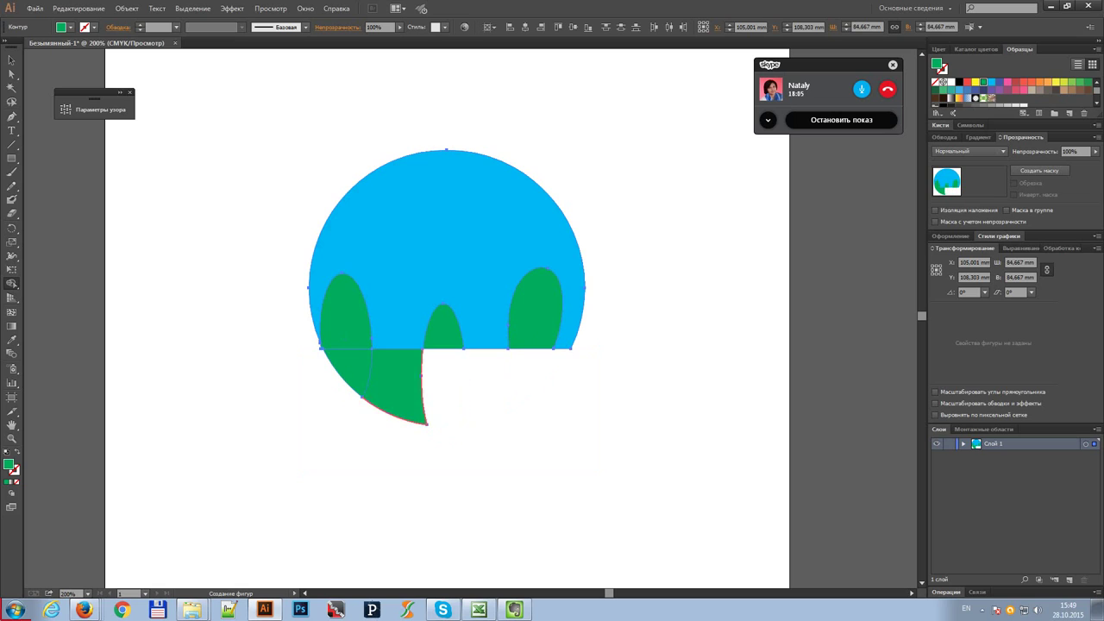
{"action": "left_click", "coordinate": [396, 379], "text": "alt"}
{"action": "left_click", "coordinate": [349, 367], "text": "alt"}
- Remove the three green ellipse pieces inside the blue circle with the Shape Builder, leaving rounded cut-outs in the flat base
{"action": "left_click", "coordinate": [346, 323], "text": "alt"}
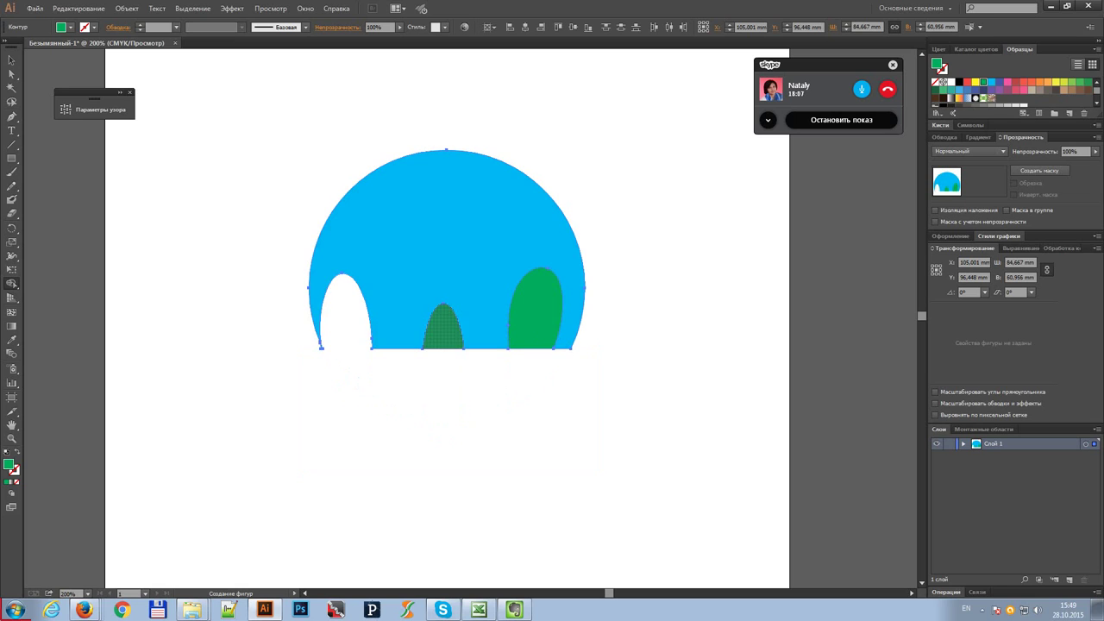
{"action": "left_click", "coordinate": [444, 332], "text": "alt"}
{"action": "left_click", "coordinate": [534, 310], "text": "alt"}
{"action": "key", "text": "v"}
{"action": "key", "text": "ctrl+shift+a"}
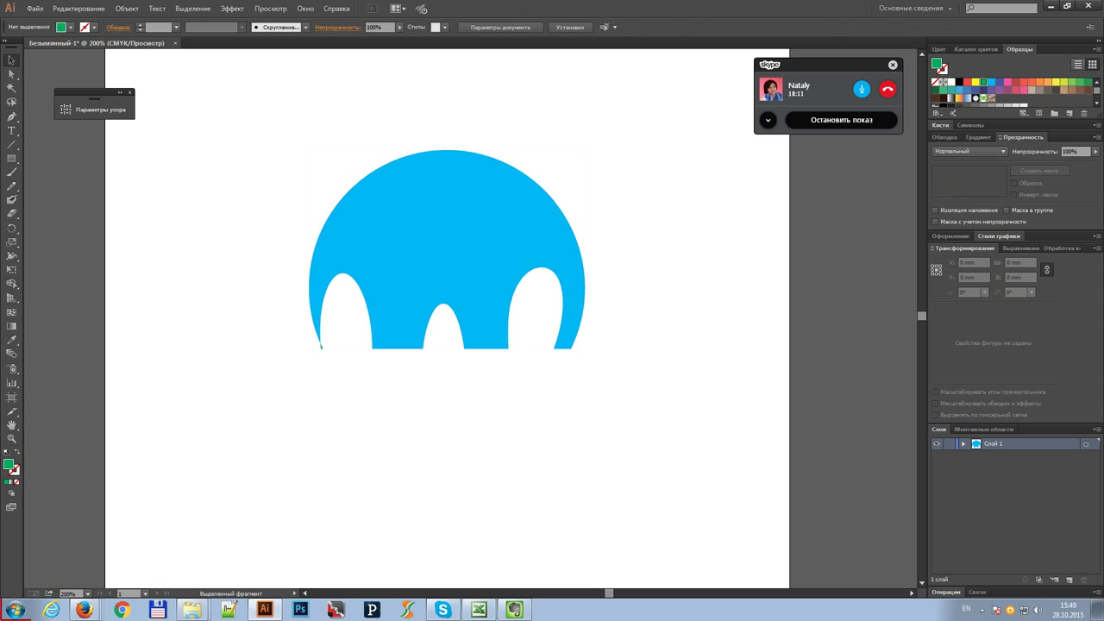
- Select the whole shape and remove the tiny green sliver at its lower-left tip with the Shape Builder
{"action": "left_click_drag", "start_coordinate": [280, 131], "coordinate": [612, 381]}
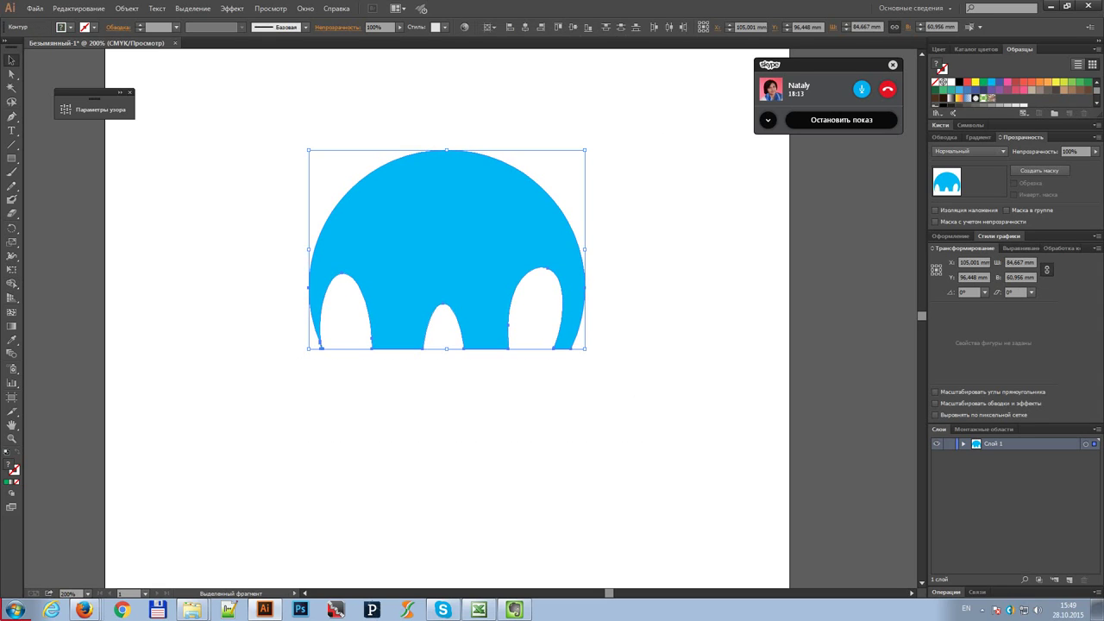
{"action": "key", "text": "shift+m"}
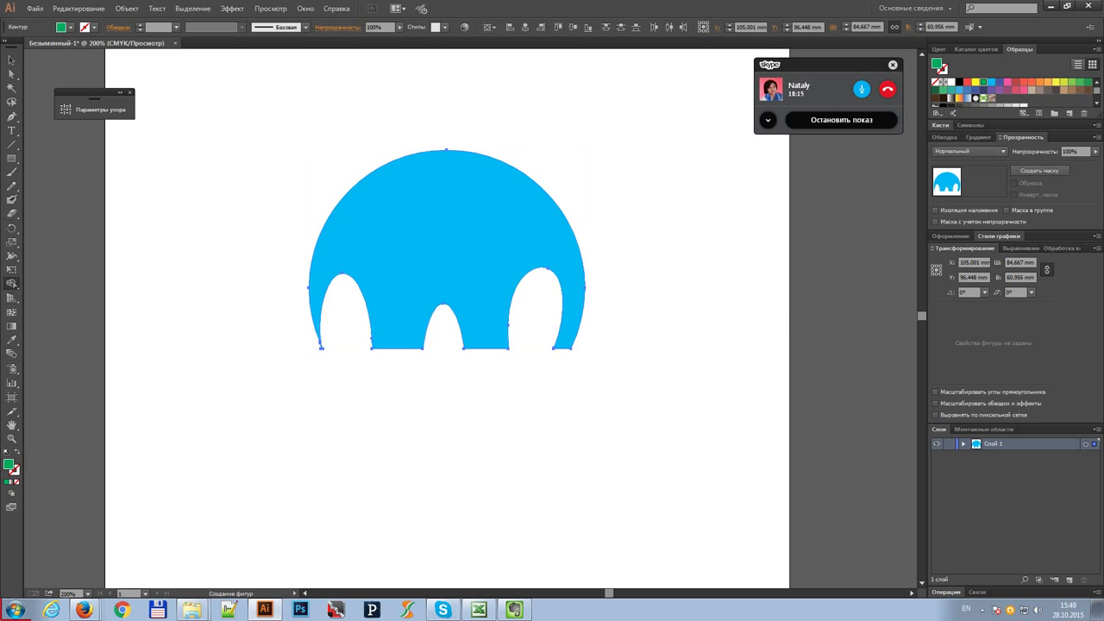
{"action": "key", "text": "ctrl+plus"}
{"action": "key", "text": "ctrl+plus"}
{"action": "key", "text": "ctrl+plus"}
{"action": "left_click_drag", "start_coordinate": [380, 311], "coordinate": [563, 343]}
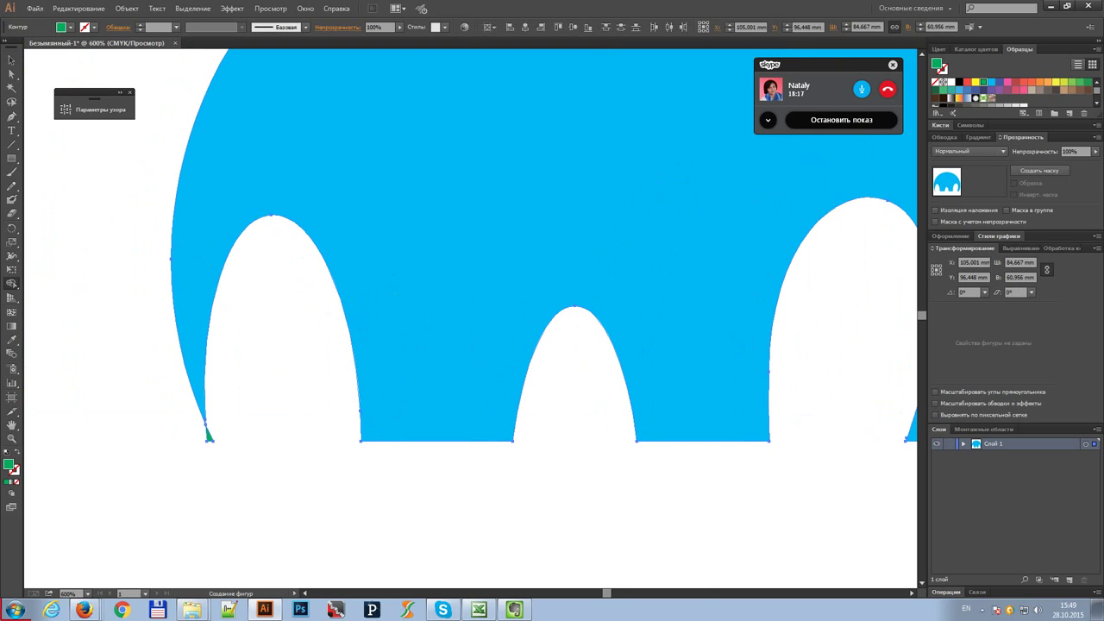
{"action": "key", "text": "v"}
{"action": "scroll", "coordinate": [208, 435], "scroll_direction": "down", "scroll_amount": 3}
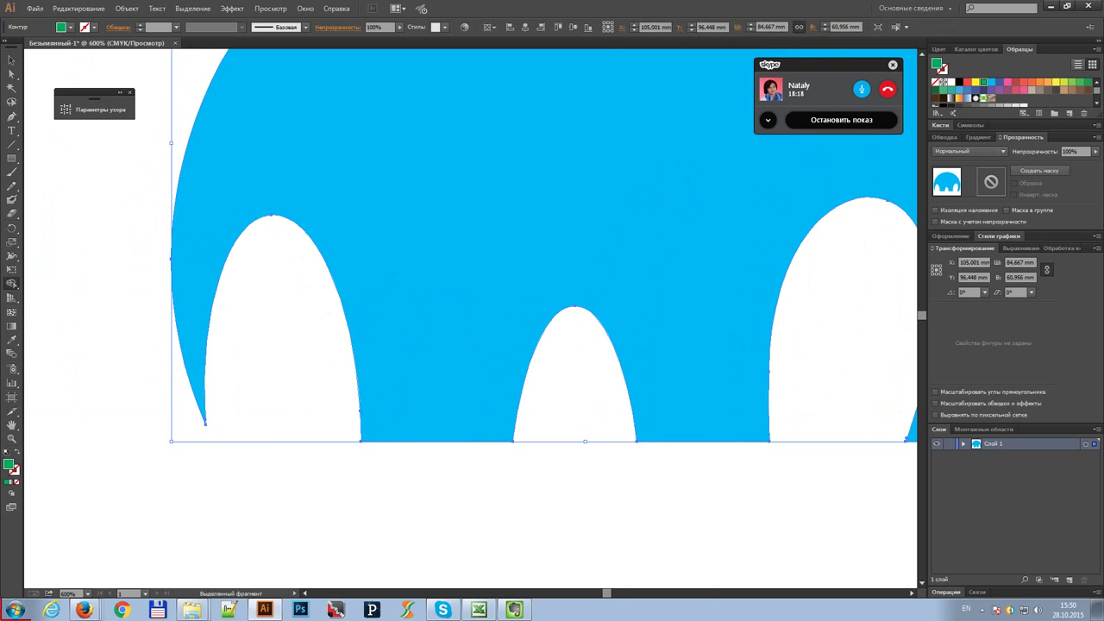
{"action": "scroll", "coordinate": [314, 190], "scroll_direction": "down", "scroll_amount": 2}
{"action": "key", "text": "shift+m"}
{"action": "key", "text": "v"}
{"action": "key", "text": "ctrl+shift+a"}
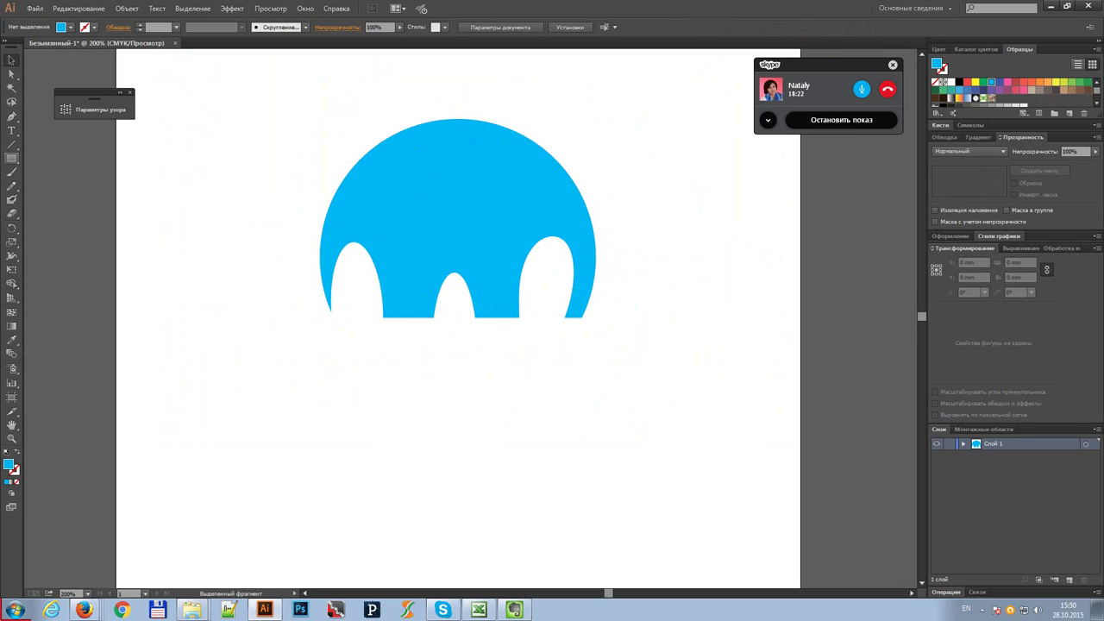
- Swap fill and stroke, and draw a rectangle about 57 by 52 mm below the dome with an ellipse about 33 mm high overlapping its right edge
{"action": "key", "text": "shift+x"}
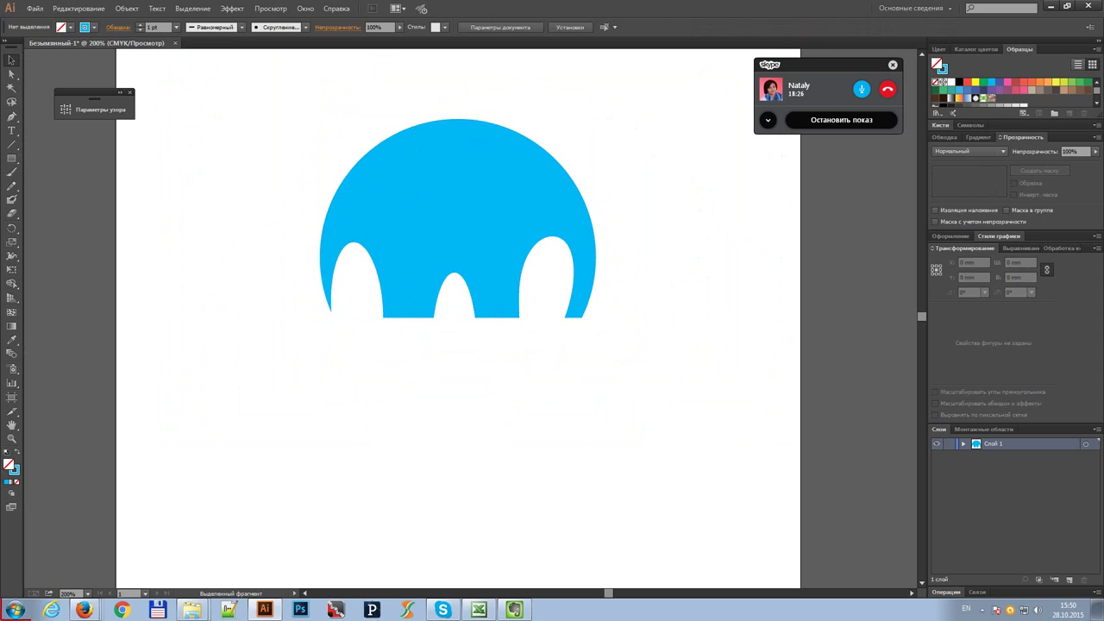
{"action": "key", "text": "m"}
{"action": "left_click_drag", "start_coordinate": [179, 369], "coordinate": [365, 537]}
{"action": "key", "text": "l"}
{"action": "mouse_move", "coordinate": [423, 397]}
{"action": "left_mouse_down"}
{"action": "mouse_move", "coordinate": [267, 479]}
{"action": "mouse_move", "coordinate": [262, 505]}
{"action": "left_mouse_up"}
{"action": "key", "text": "v"}
- Select the rectangle and ellipse outlines and set their stroke weight to 4 pt
{"action": "left_click_drag", "start_coordinate": [192, 336], "coordinate": [319, 481]}
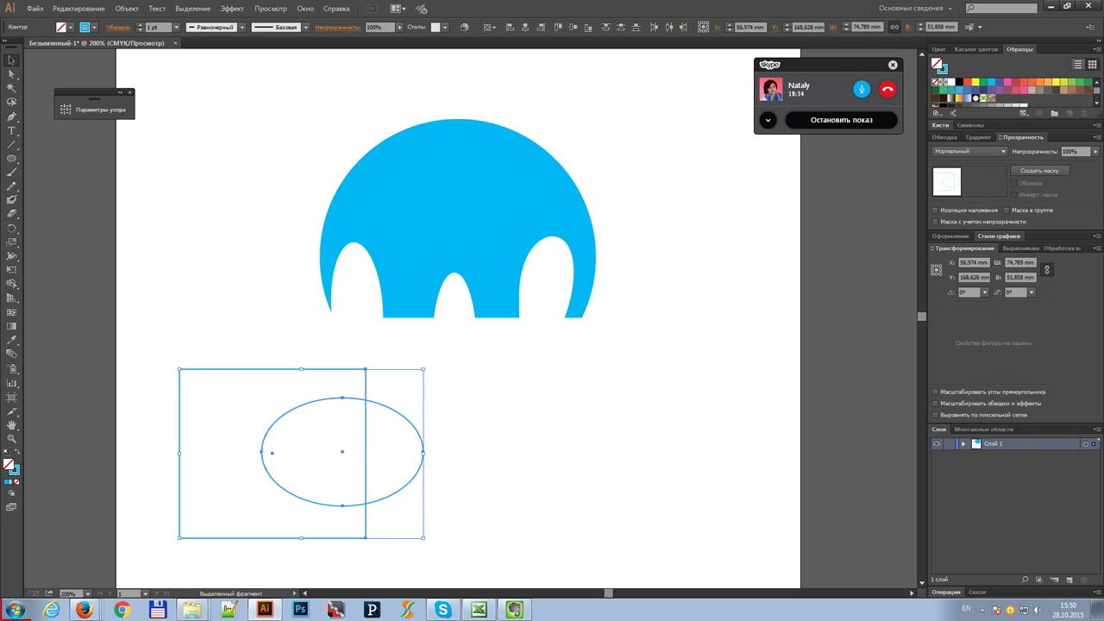
{"action": "left_click", "coordinate": [945, 137]}
{"action": "double_click", "coordinate": [969, 204]}
{"action": "left_click", "coordinate": [970, 204]}
- Remove the ellipse's outer arc and the rectangle's edge segment between the ellipse ends with the Shape Builder
{"action": "key", "text": "shift+m"}
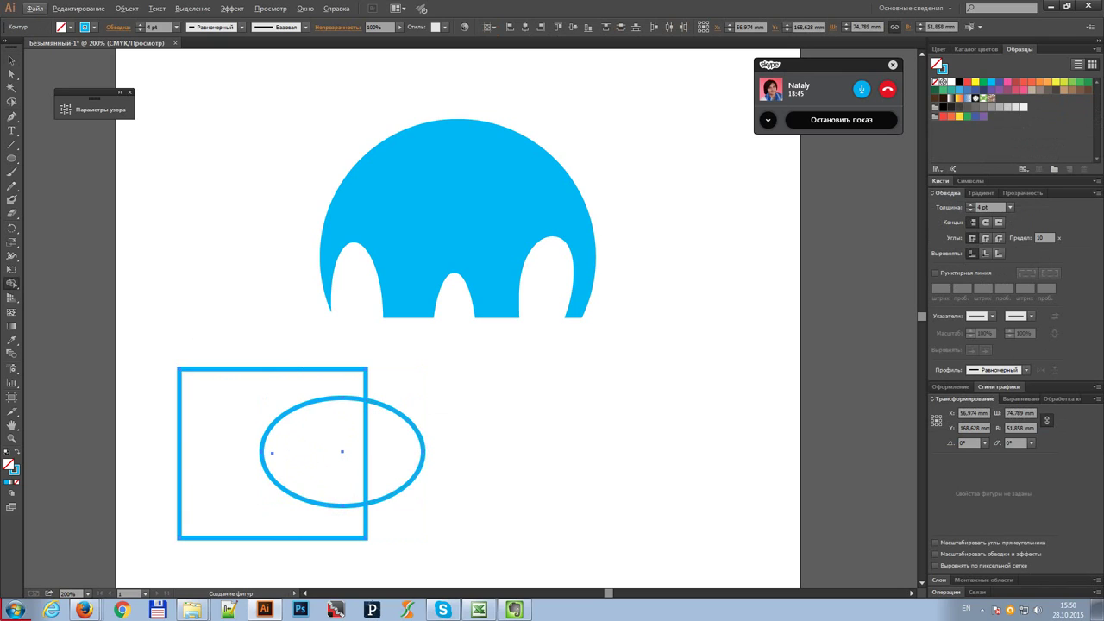
{"action": "left_click", "coordinate": [421, 452], "text": "alt"}
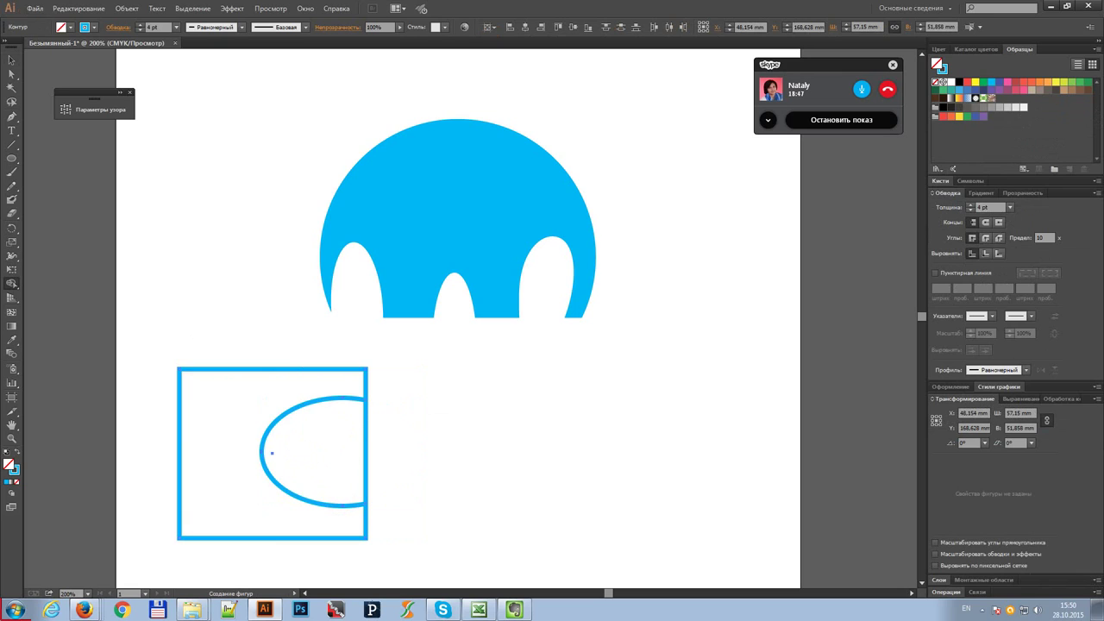
{"action": "left_click", "coordinate": [365, 452], "text": "alt"}
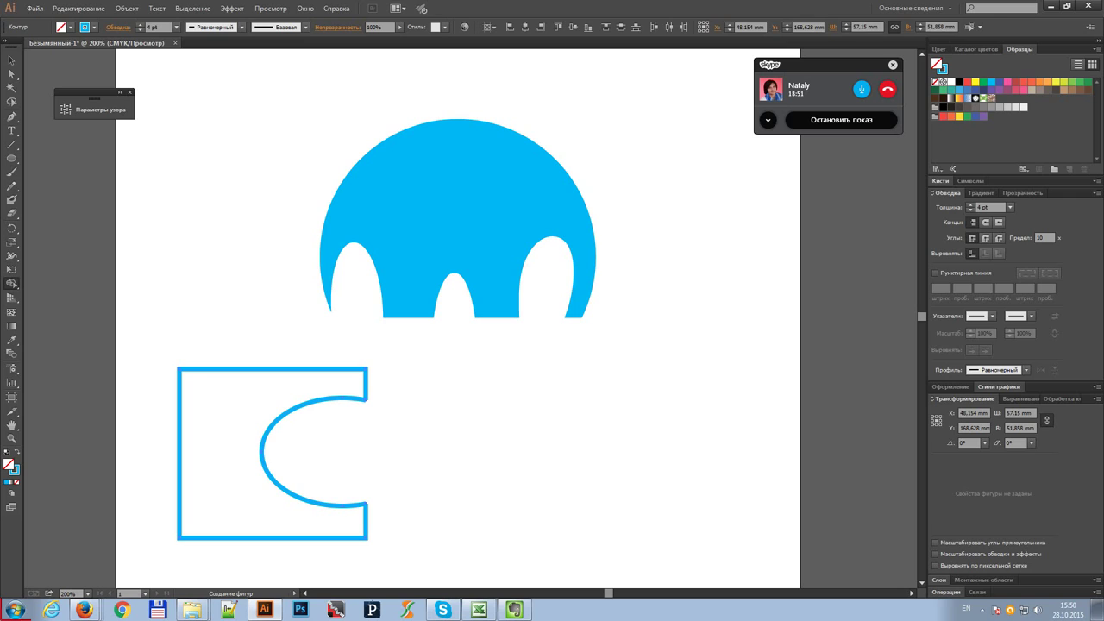
{"action": "key", "text": "a"}
{"action": "key", "text": "ctrl+shift+a"}
- Move the remaining ellipse arc out of the rectangle to the right and undo the move
{"action": "key", "text": "v"}
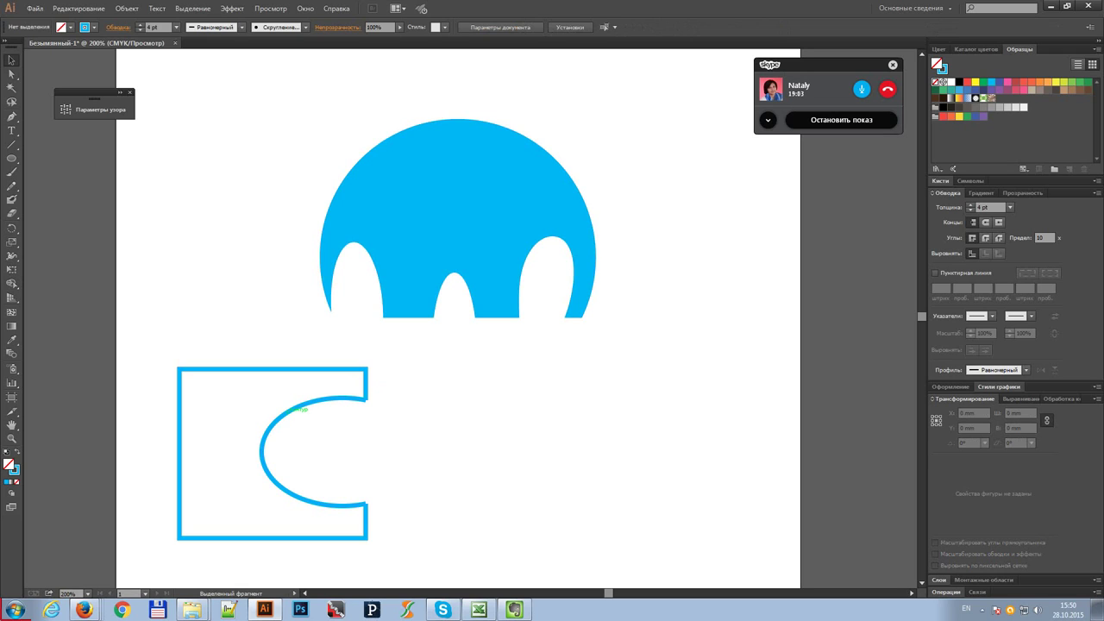
{"action": "left_click_drag", "start_coordinate": [297, 405], "coordinate": [512, 396]}
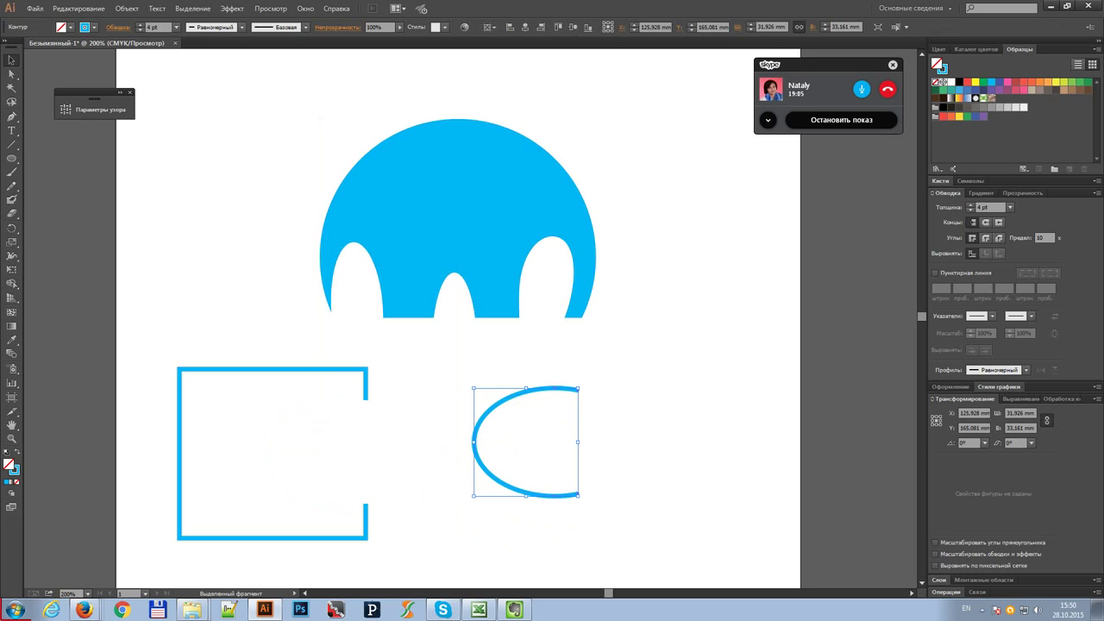
{"action": "key", "text": "ctrl+z"}
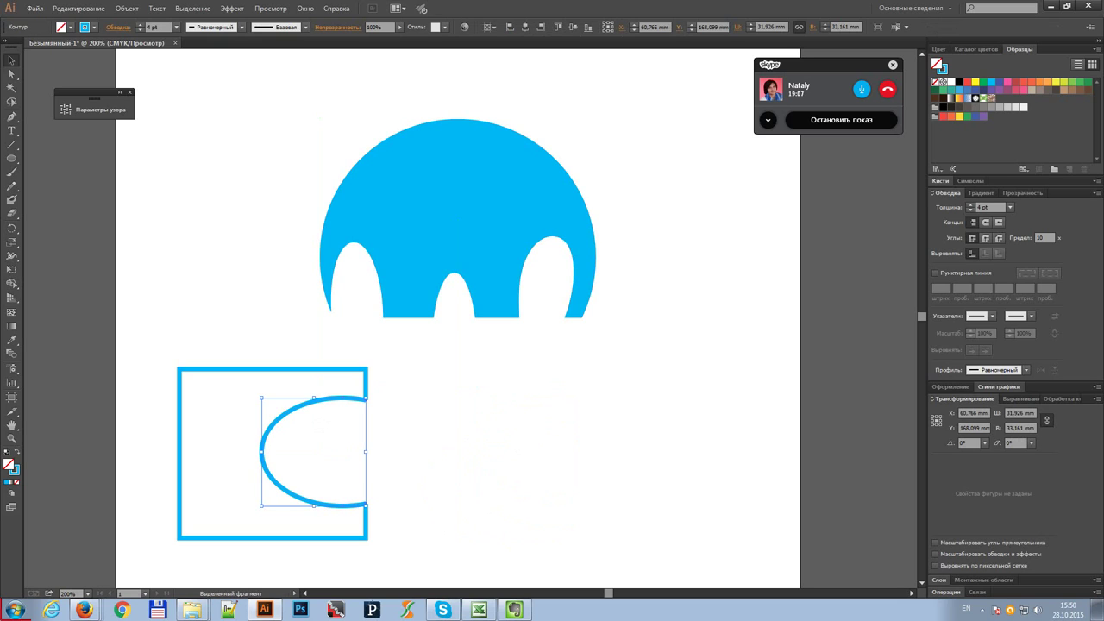
- Join the arc's upper and lower endpoints to the rectangle's open ends to form one continuous outline
{"action": "key", "text": "a"}
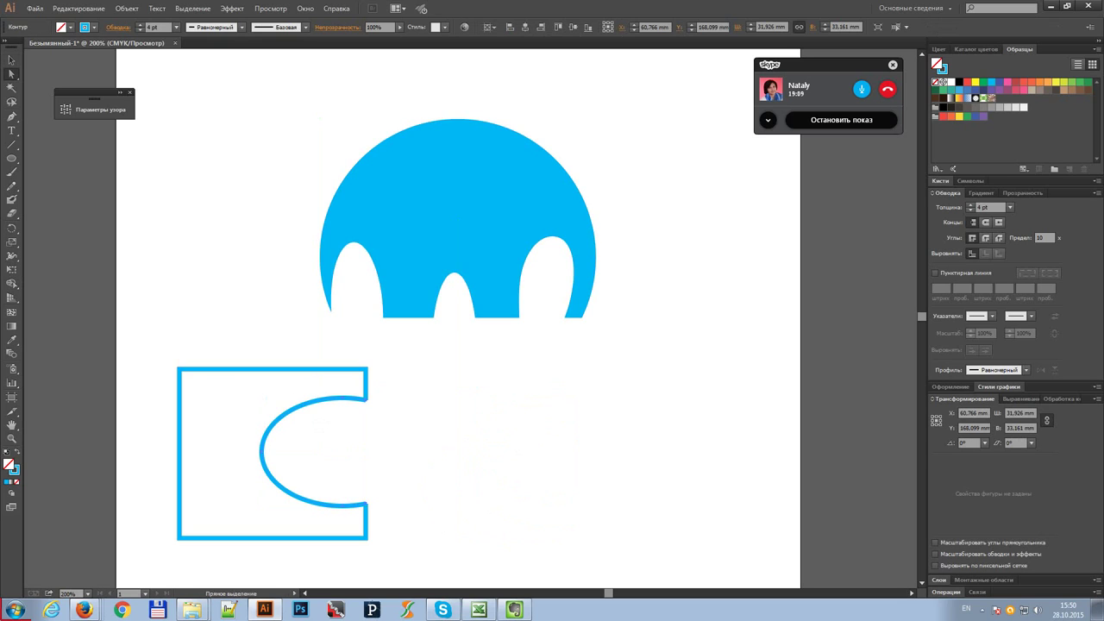
{"action": "left_click", "coordinate": [366, 401]}
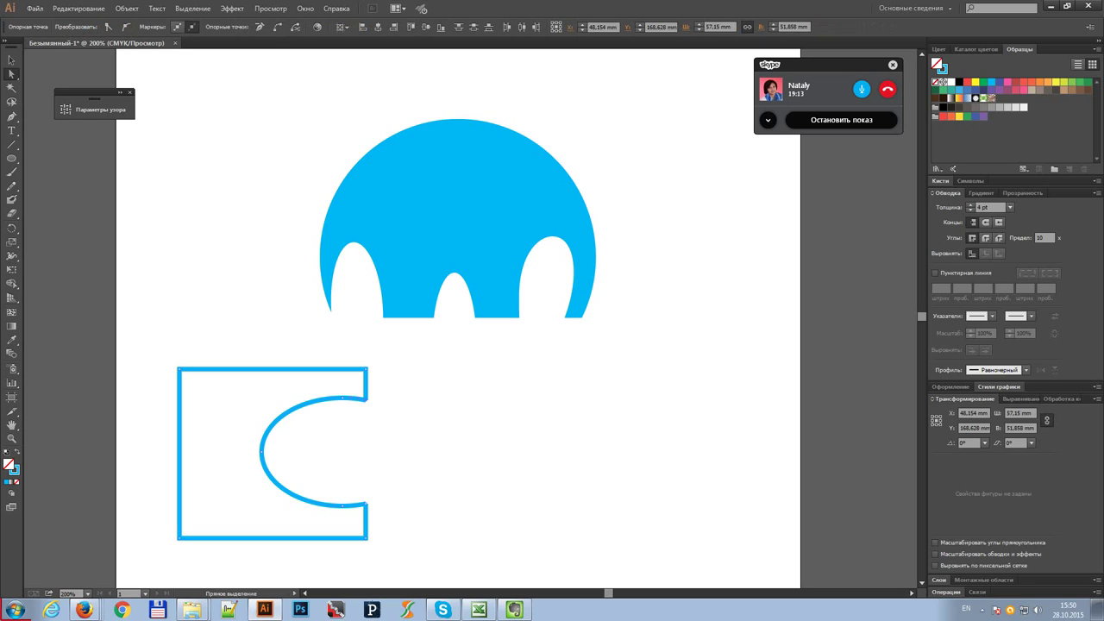
{"action": "key", "text": "ctrl"}
{"action": "key", "text": "a"}
{"action": "left_click", "coordinate": [365, 399]}
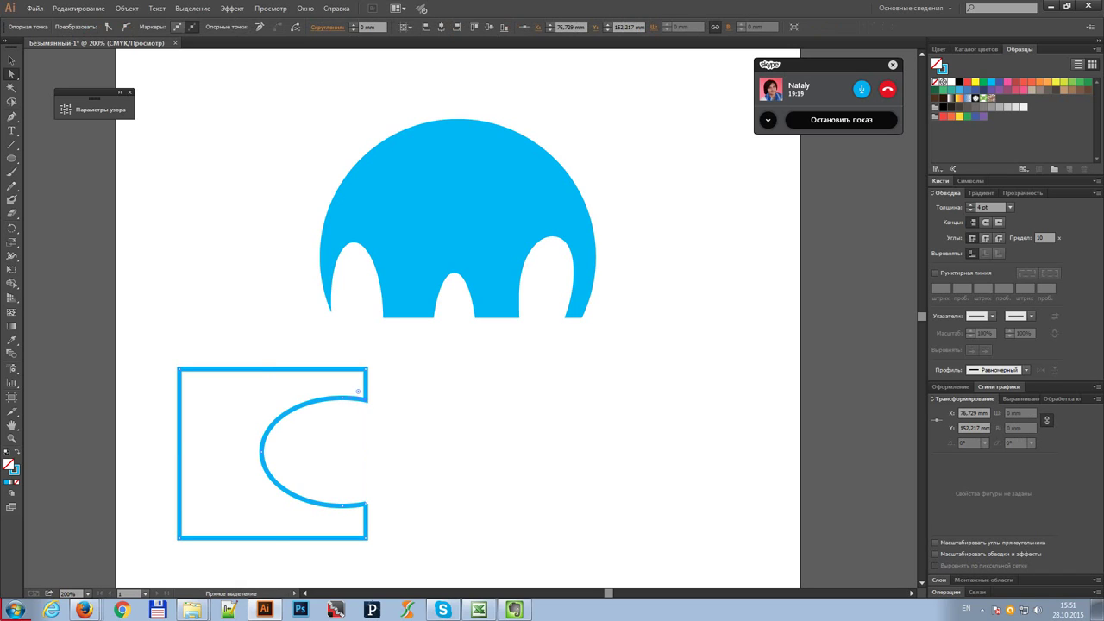
{"action": "left_click_drag", "start_coordinate": [356, 488], "coordinate": [374, 505]}
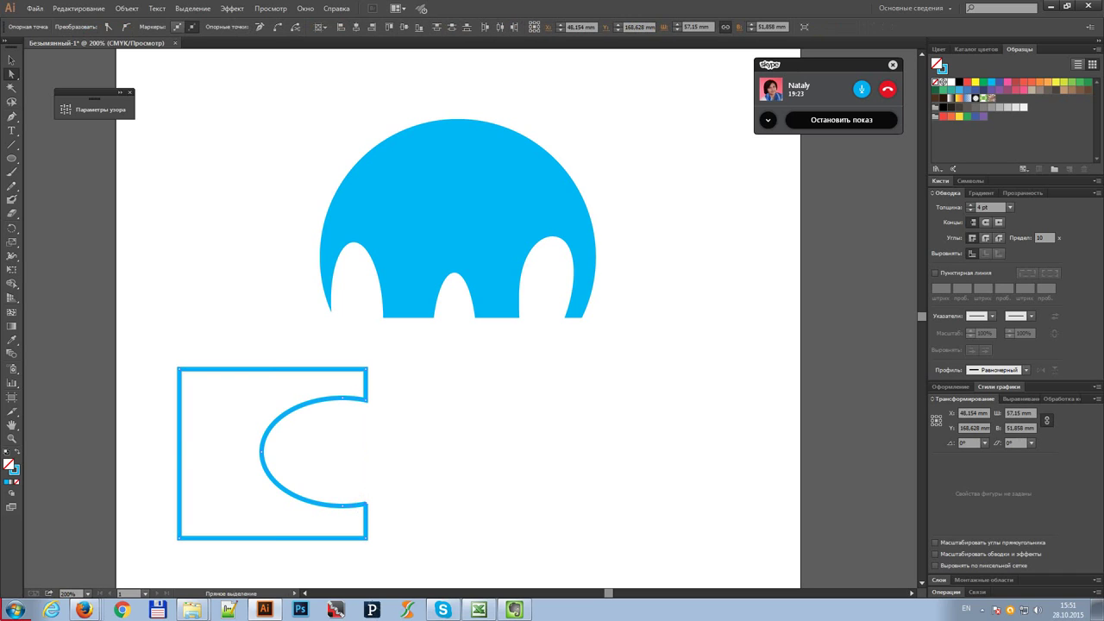
{"action": "left_click", "coordinate": [365, 506]}
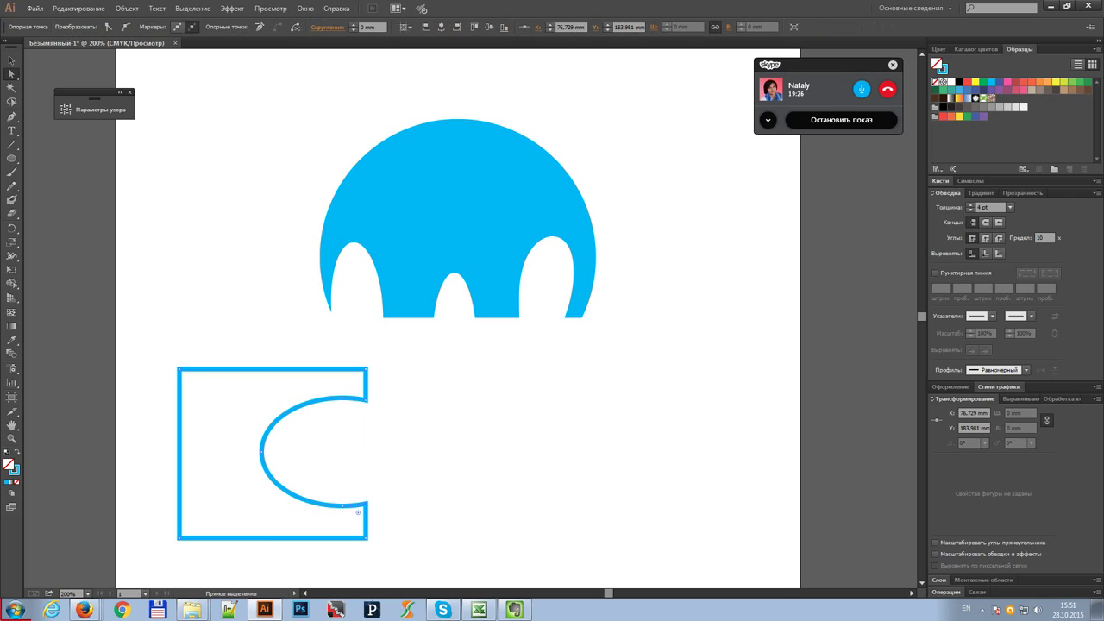
{"action": "key", "text": "v"}
{"action": "key", "text": "ctrl+shift+a"}
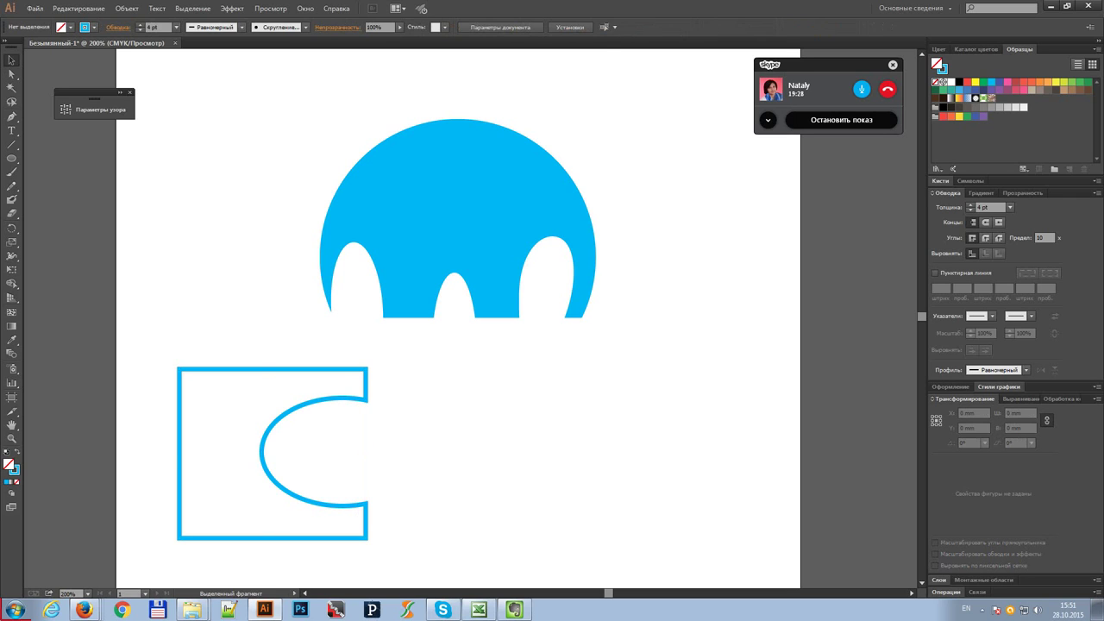
- Shift the joined outline slightly up and to the right, and expand the first layer to list its paths
{"action": "left_click_drag", "start_coordinate": [347, 500], "coordinate": [364, 475]}
{"action": "key", "text": "ctrl+shift+a"}
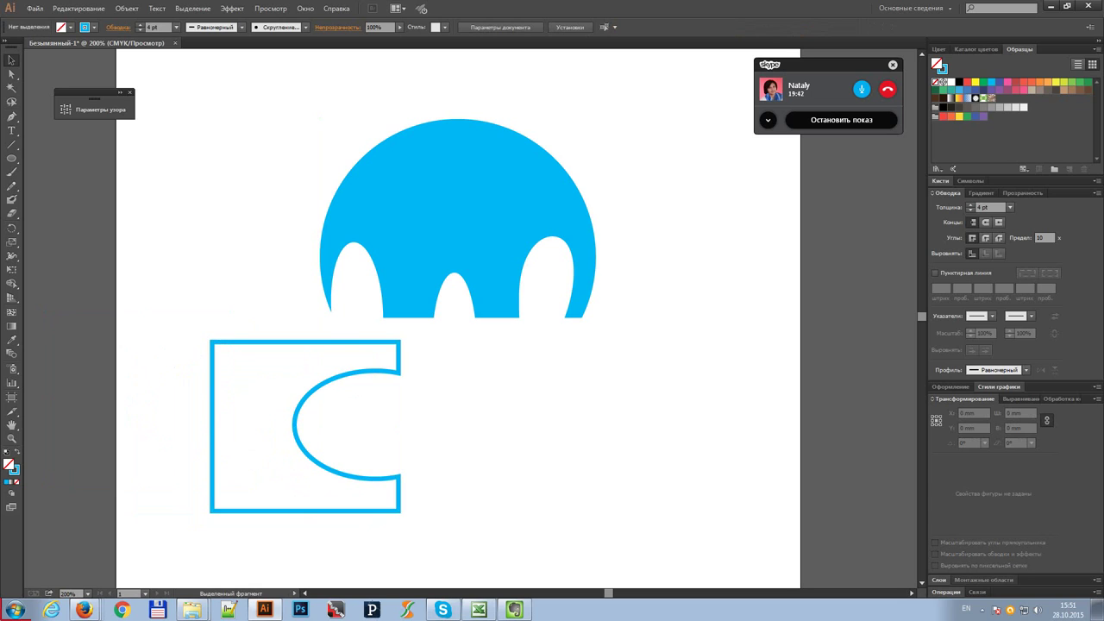
{"action": "left_click", "coordinate": [938, 579]}
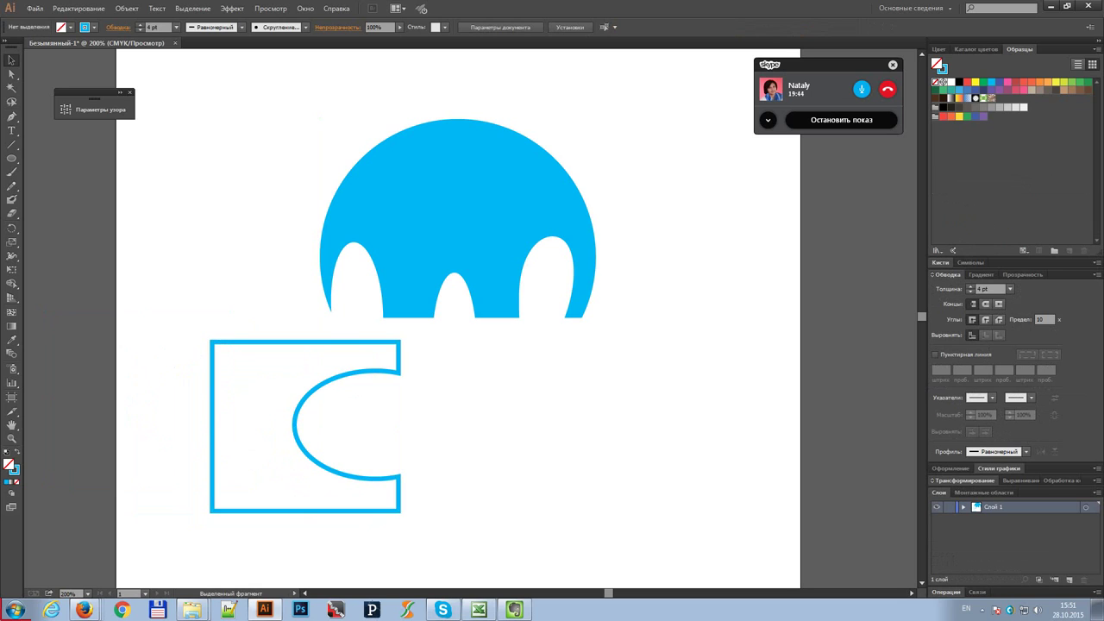
{"action": "left_click", "coordinate": [963, 506]}
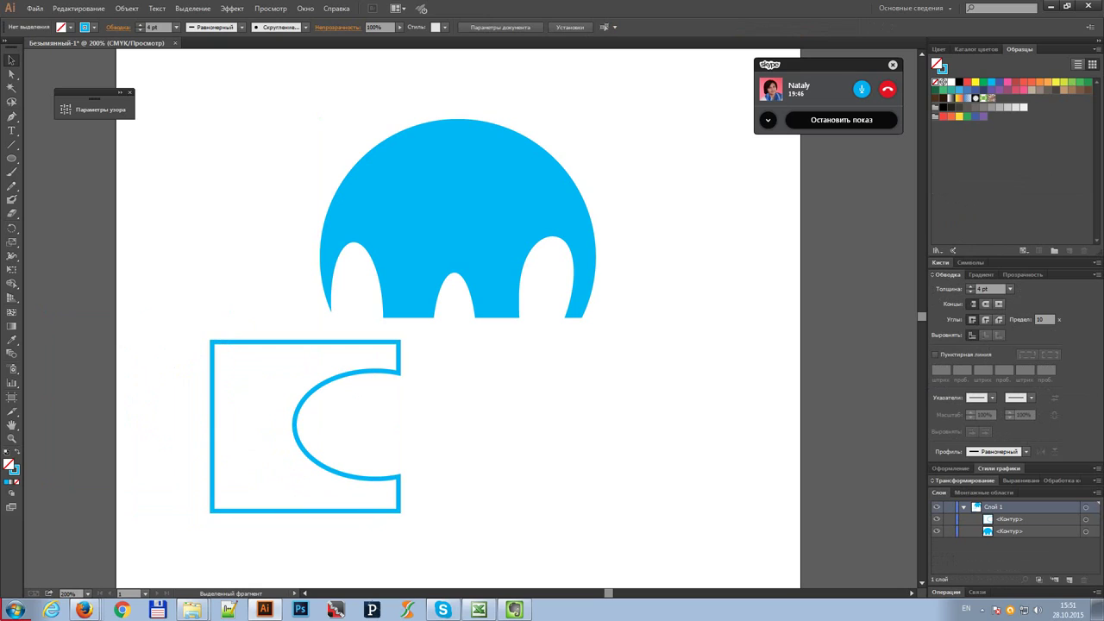